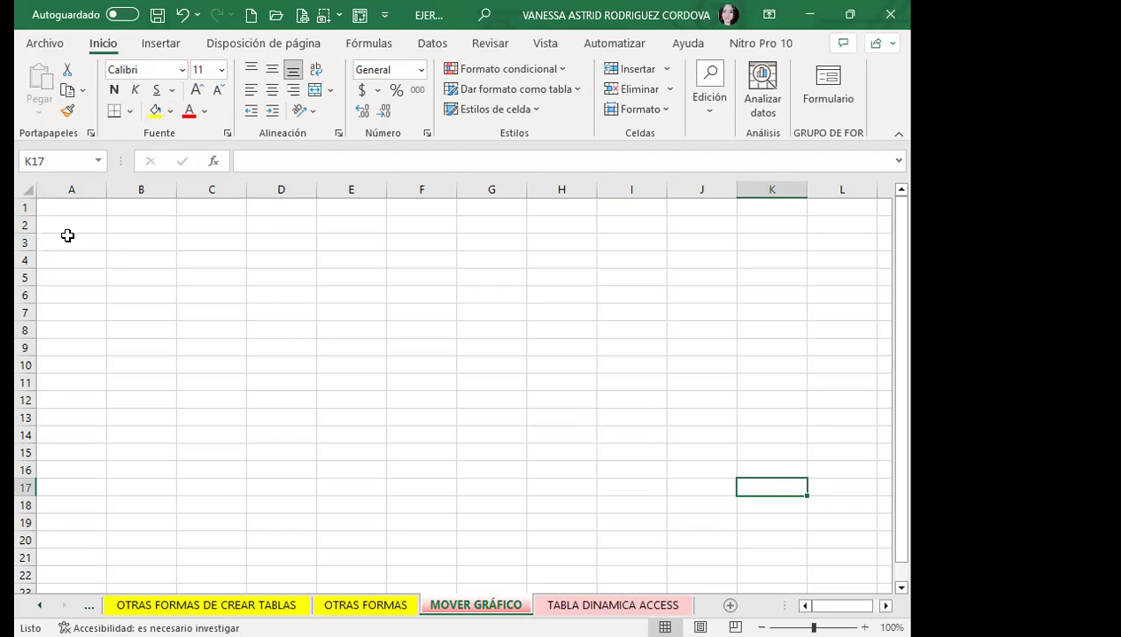
pyautogui.click(73, 232)
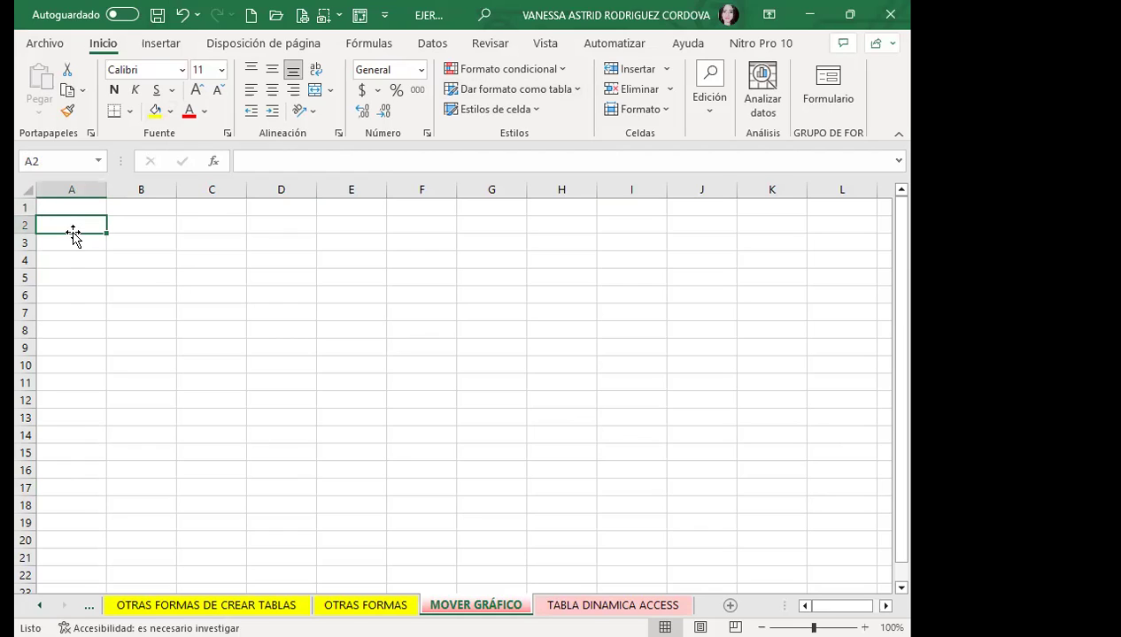
pyautogui.click(161, 43)
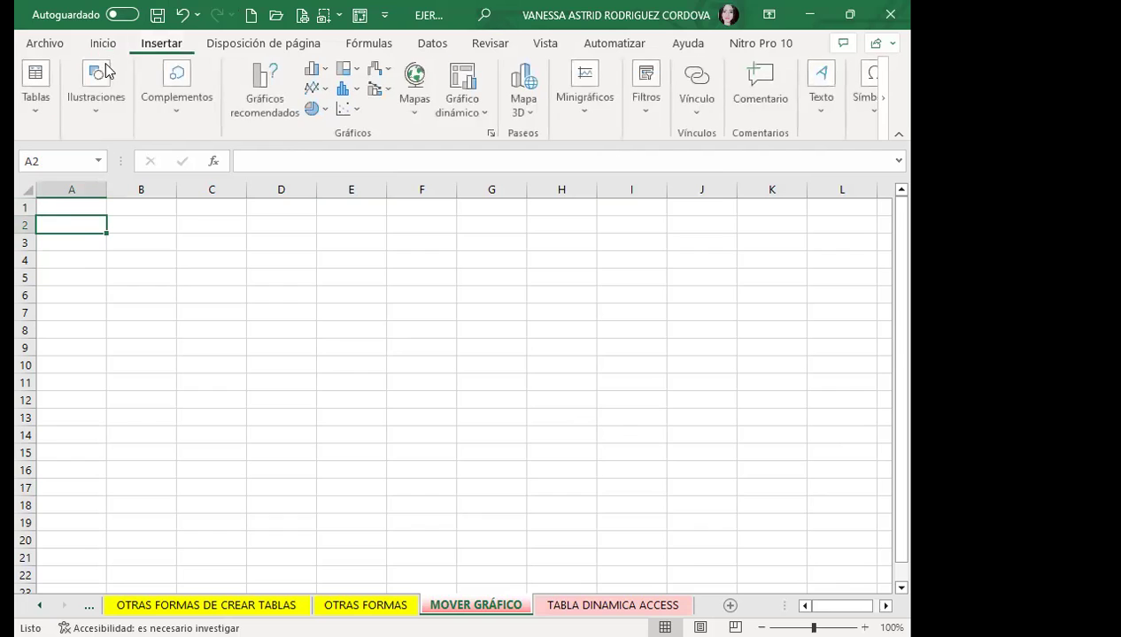
pyautogui.click(39, 107)
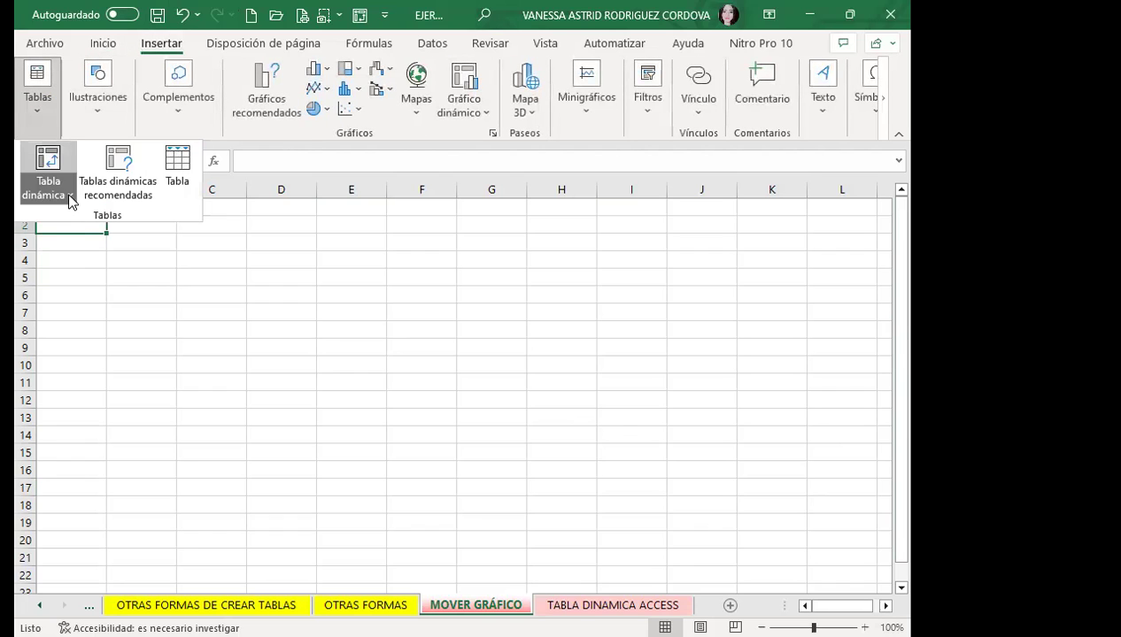
pyautogui.click(70, 196)
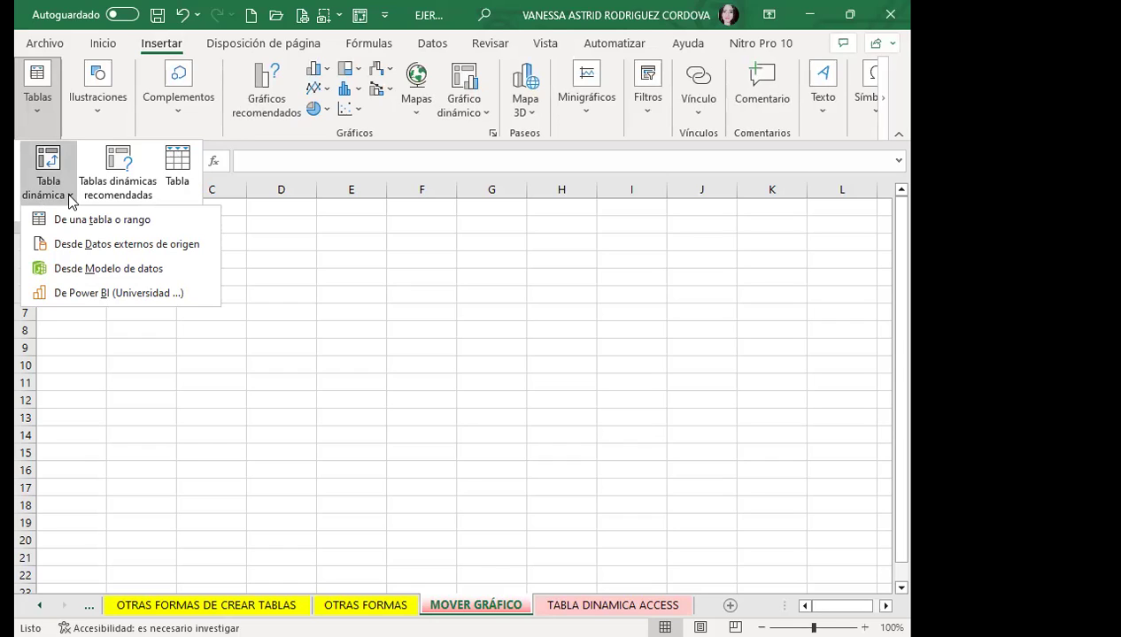
pyautogui.click(148, 246)
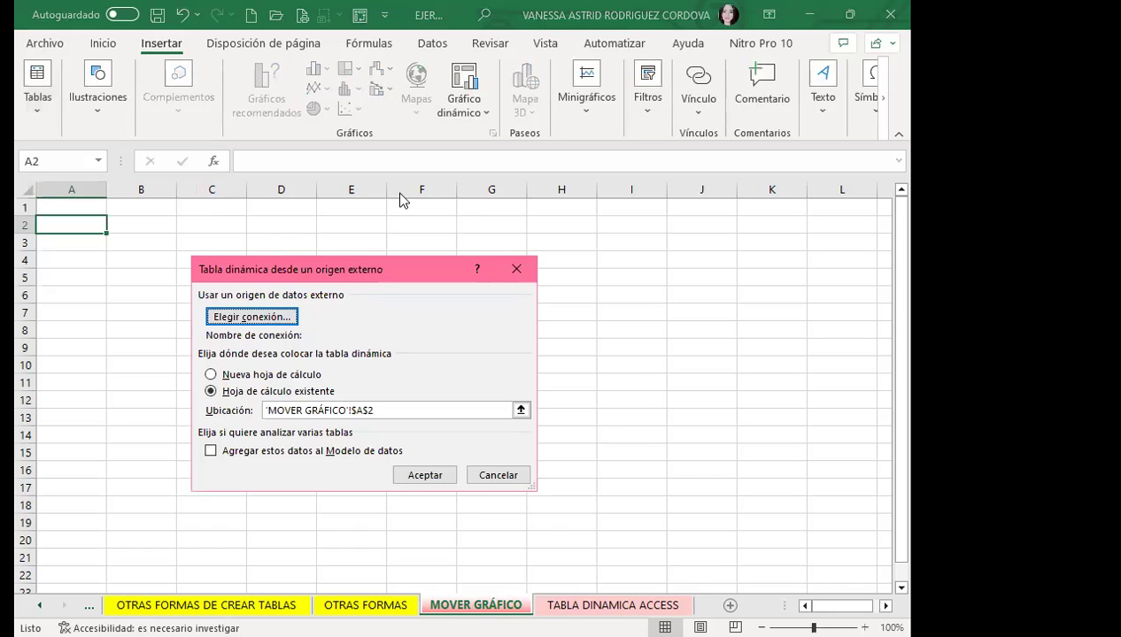
pyautogui.moveTo(358, 280); pyautogui.dragTo(399, 199)
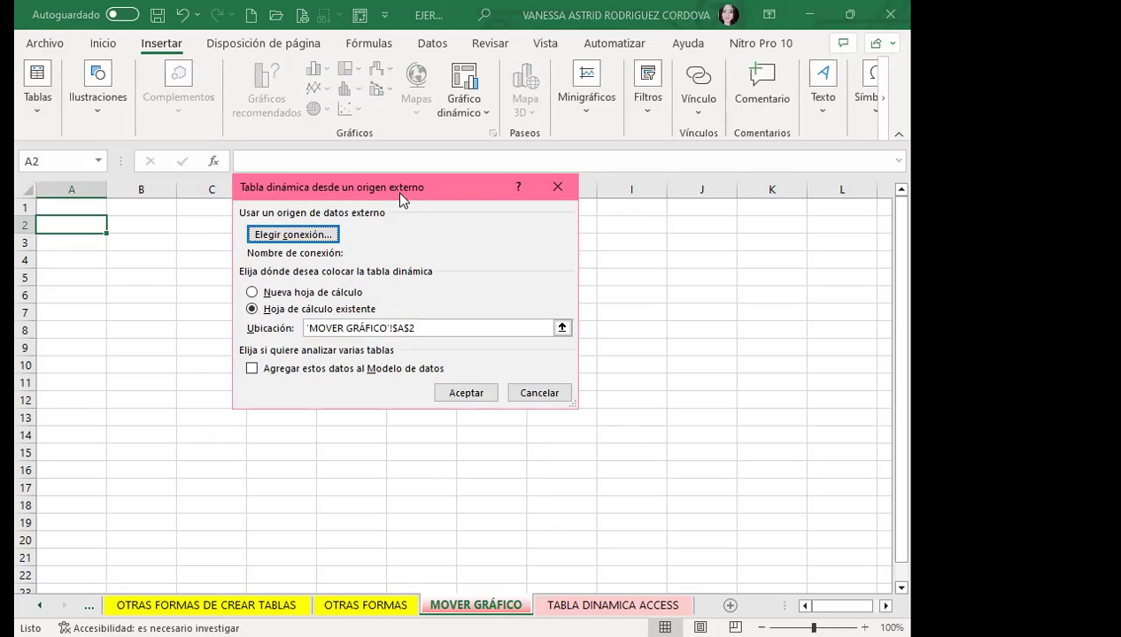
pyautogui.click(539, 396)
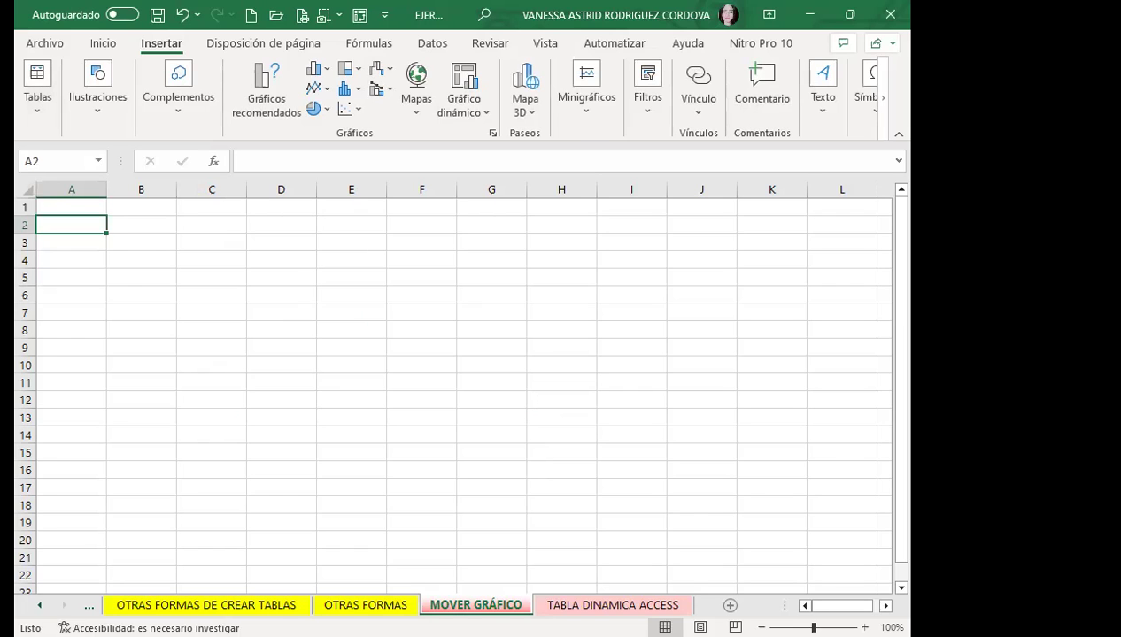
# - Start a pivot table from external data at cell A2 of the TABLA DINAMICA ACCESS sheet and bring up the existing connections
pyautogui.click(613, 604)
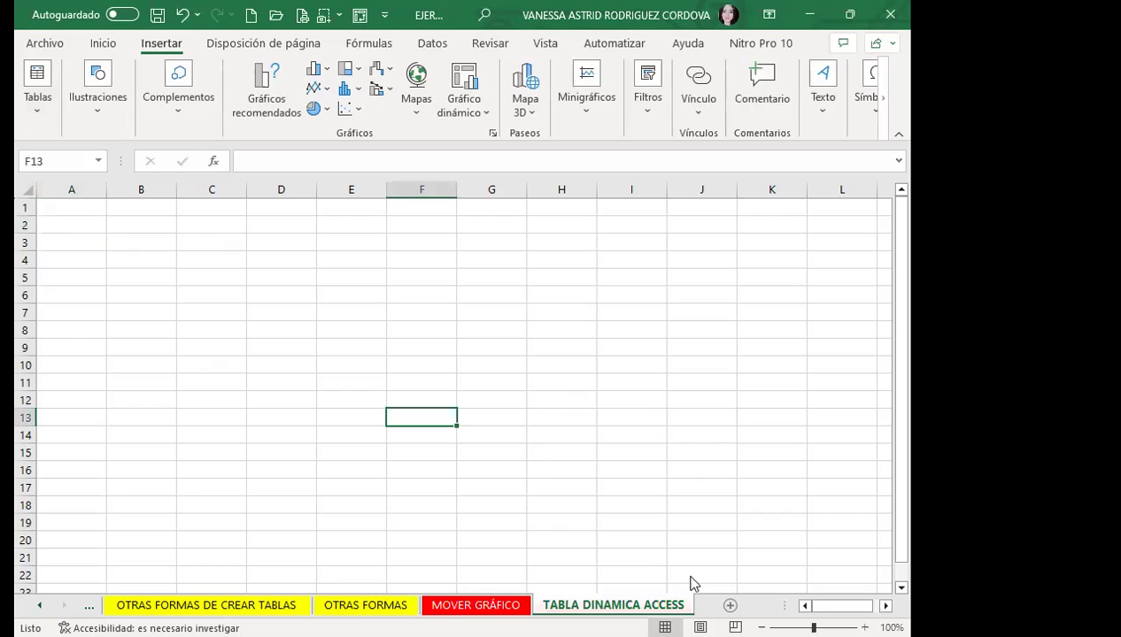
pyautogui.click(78, 227)
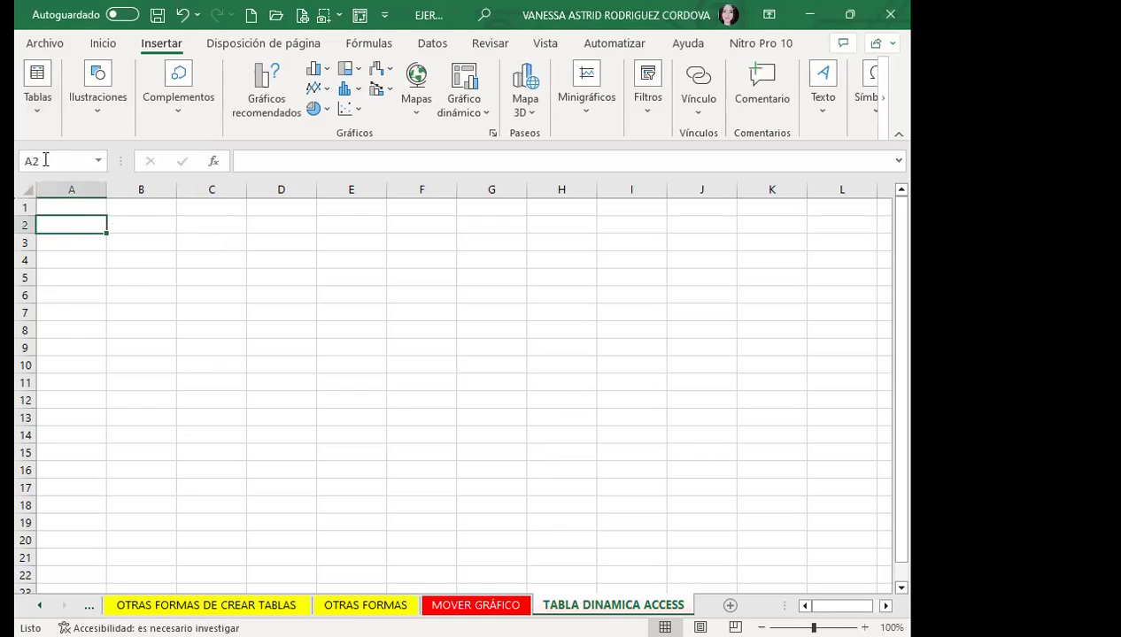
pyautogui.click(37, 115)
pyautogui.click(50, 193)
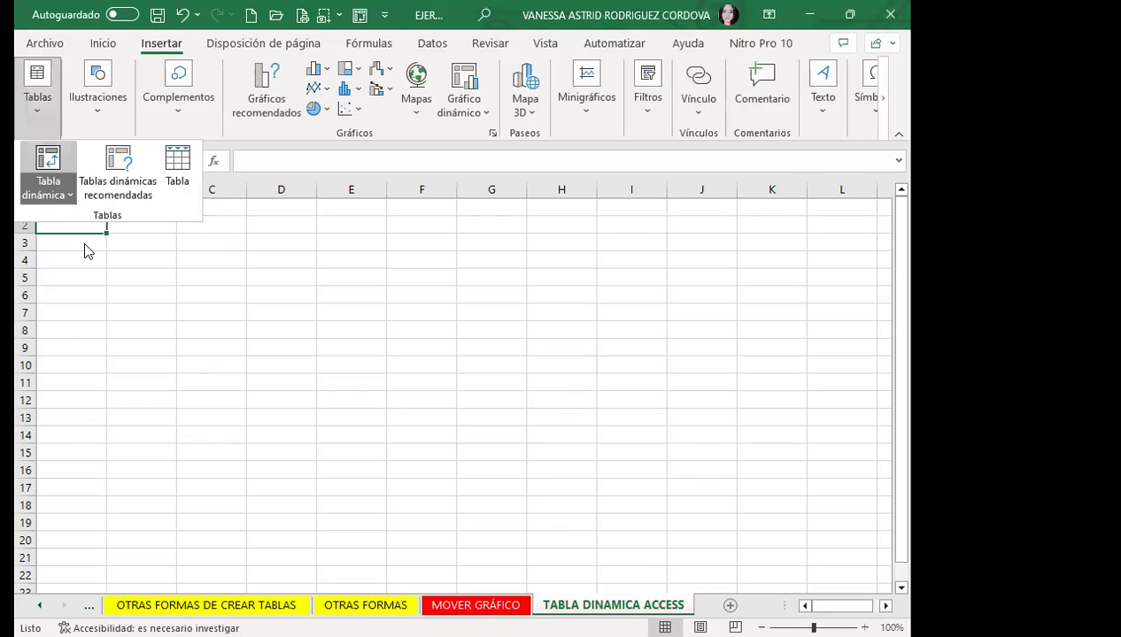
pyautogui.click(93, 242)
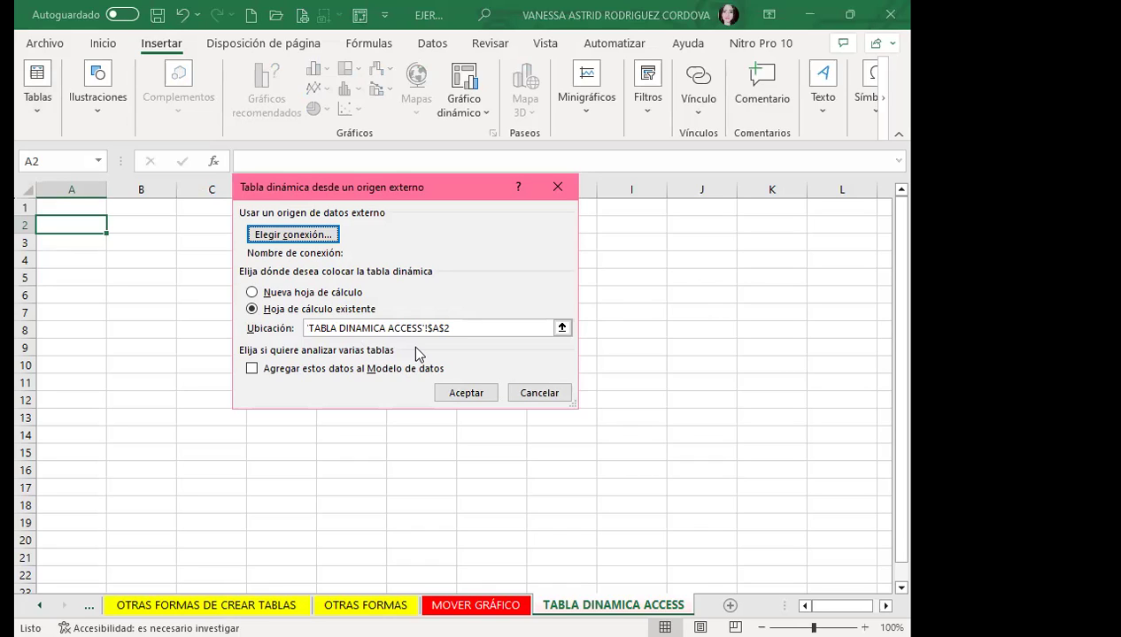
pyautogui.click(301, 237)
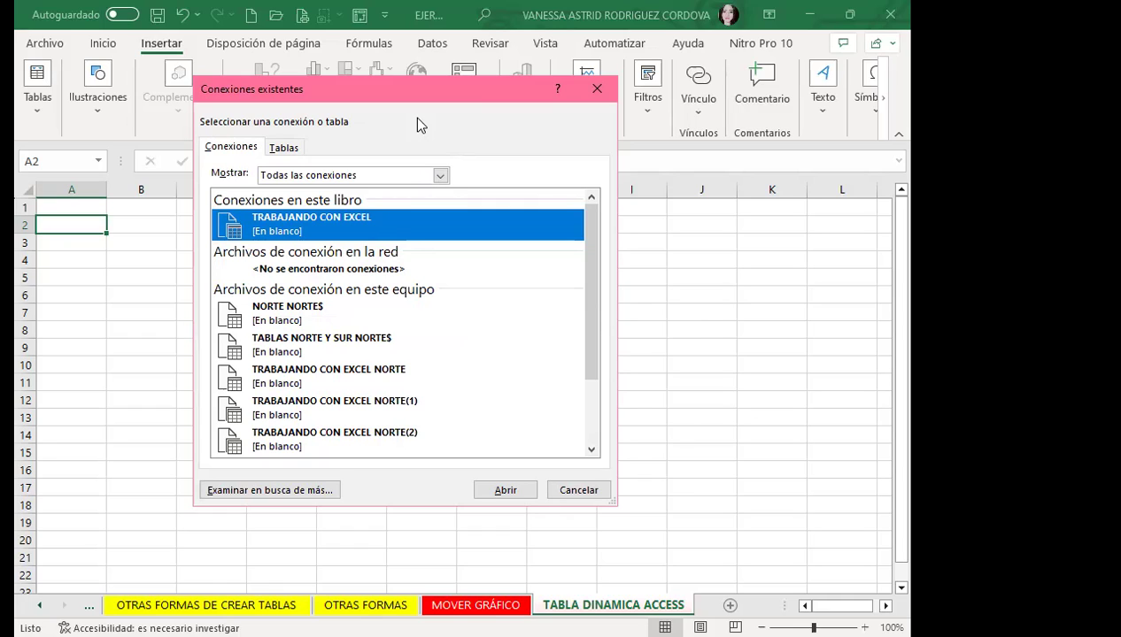
# - Browse the desktop course folders through SESIONES DE EXCEL INTERMEDIO - NUEVO DE 5 SEMANAS and CURSO NUEVO 2023 JUNIO to SESIÓN 19 SEMANA 4
pyautogui.click(244, 493)
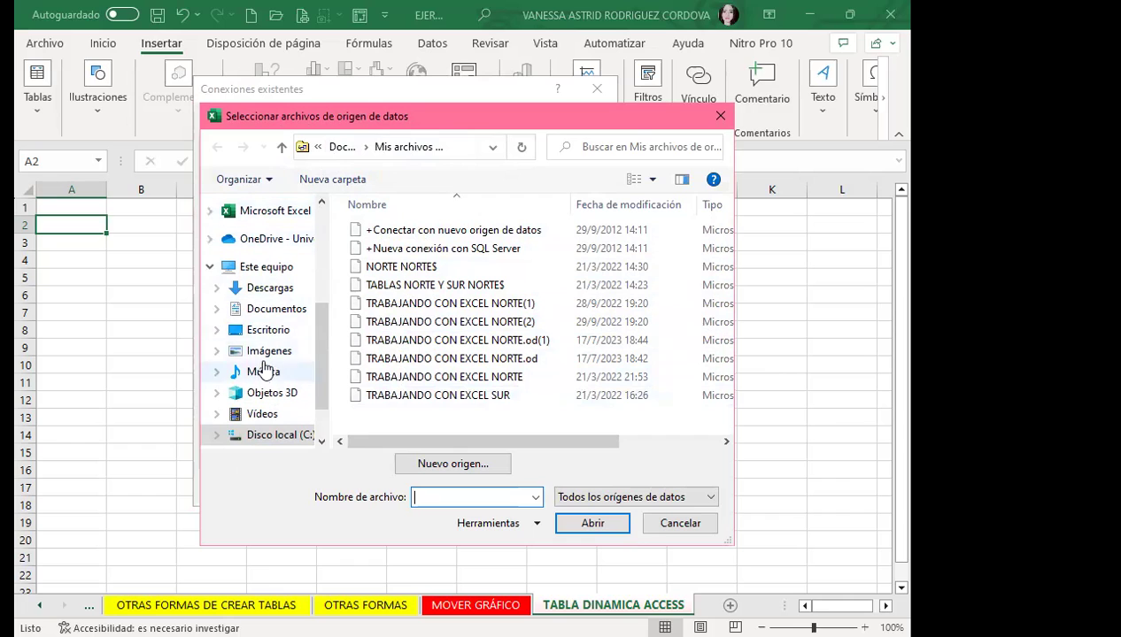
pyautogui.click(266, 332)
pyautogui.doubleClick(433, 280)
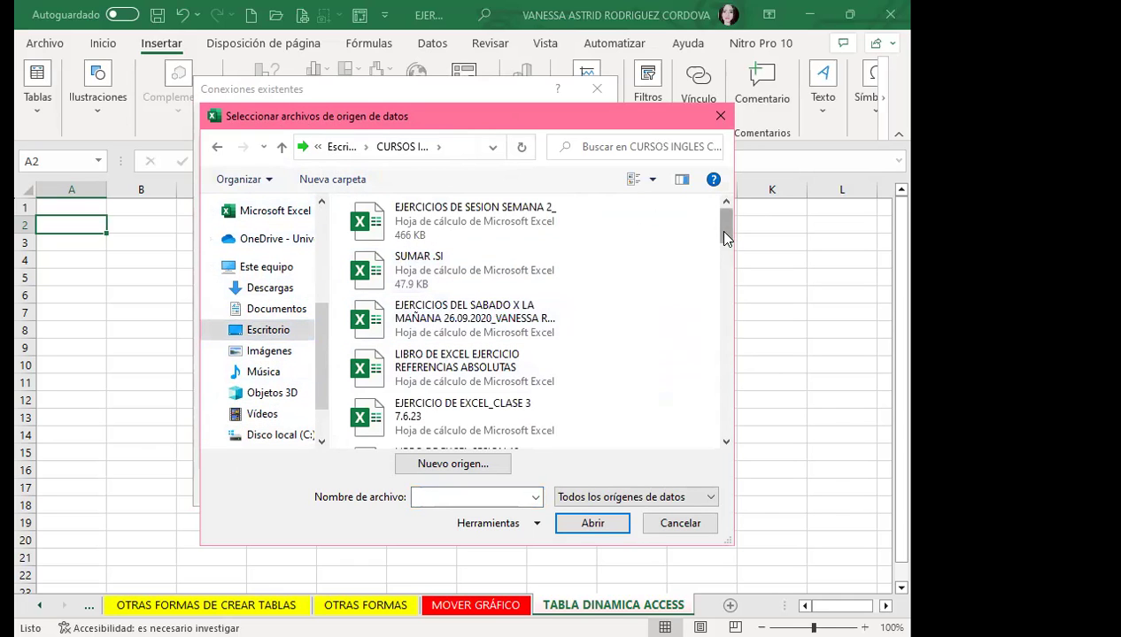
pyautogui.scroll(-3, 716, 228)
pyautogui.scroll(-6, 493, 316)
pyautogui.scroll(3, 426, 293)
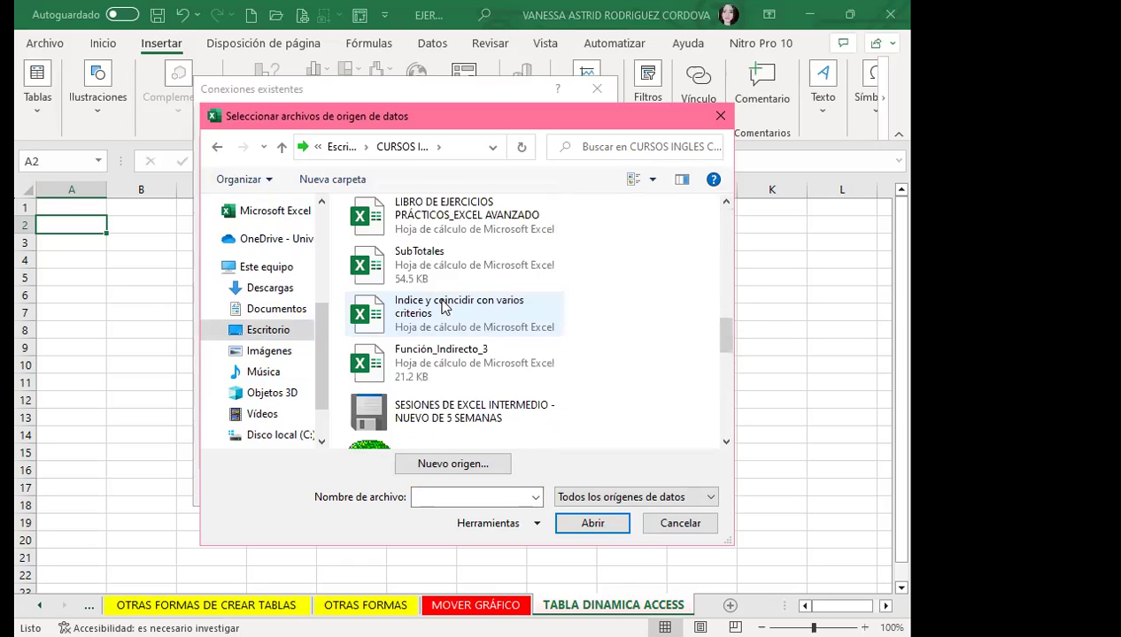
pyautogui.doubleClick(434, 409)
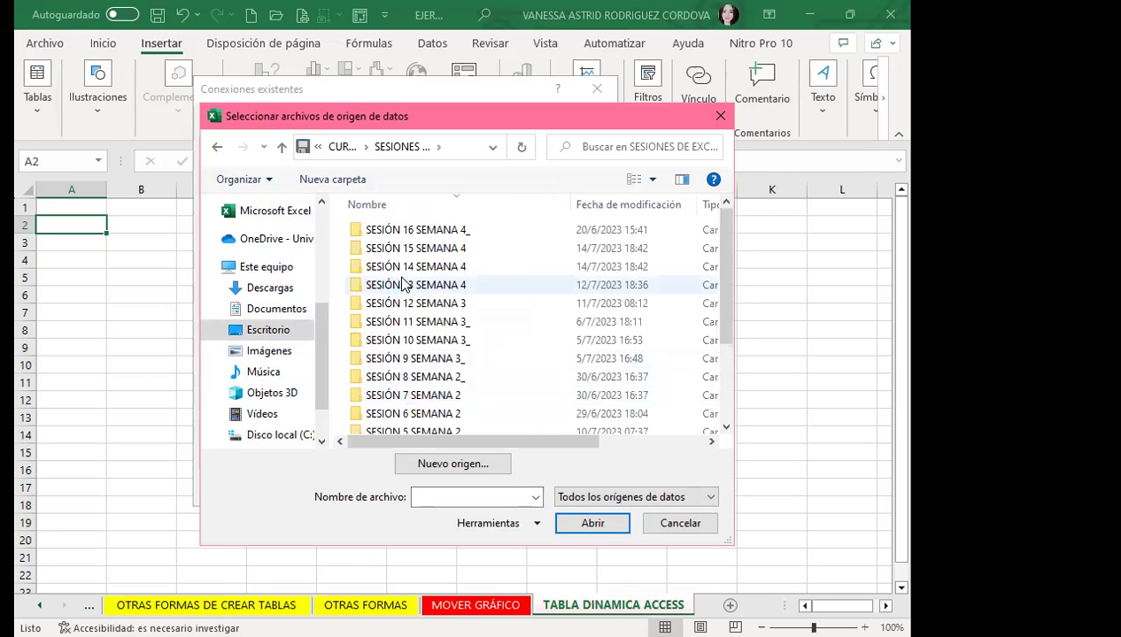
pyautogui.scroll(-2, 415, 341)
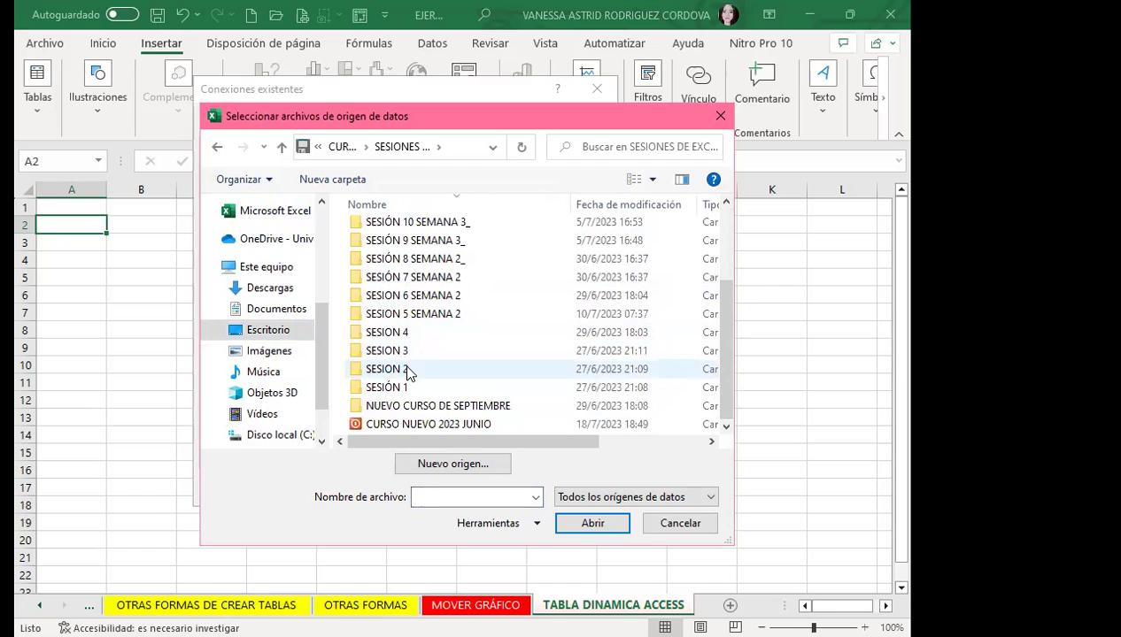
pyautogui.click(390, 426)
pyautogui.doubleClick(389, 425)
pyautogui.scroll(-4, 416, 400)
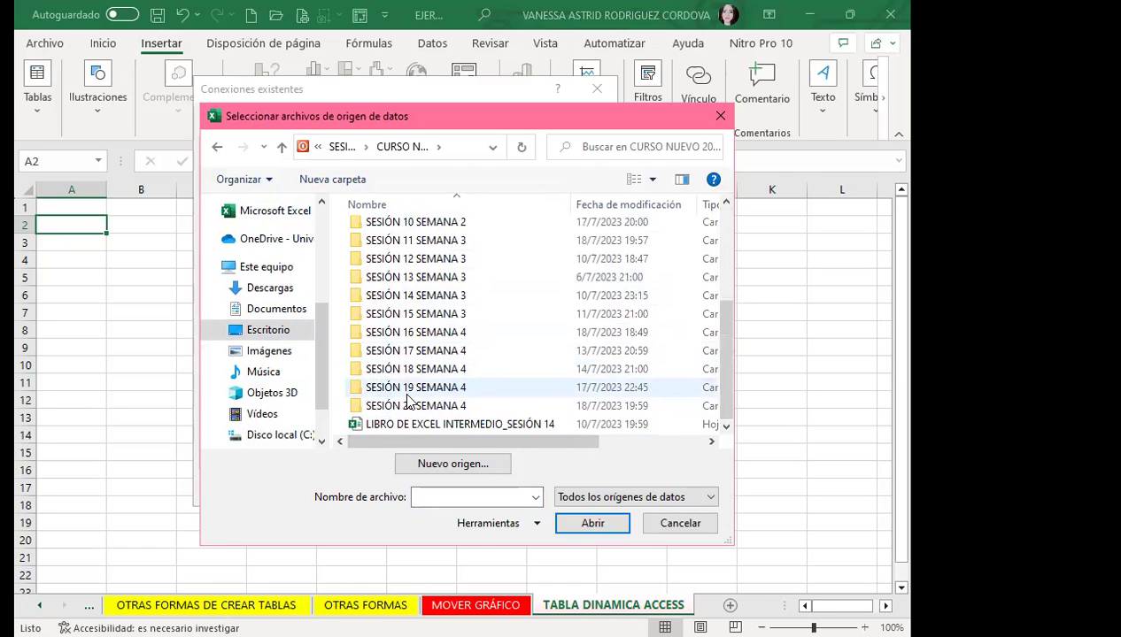
pyautogui.doubleClick(412, 389)
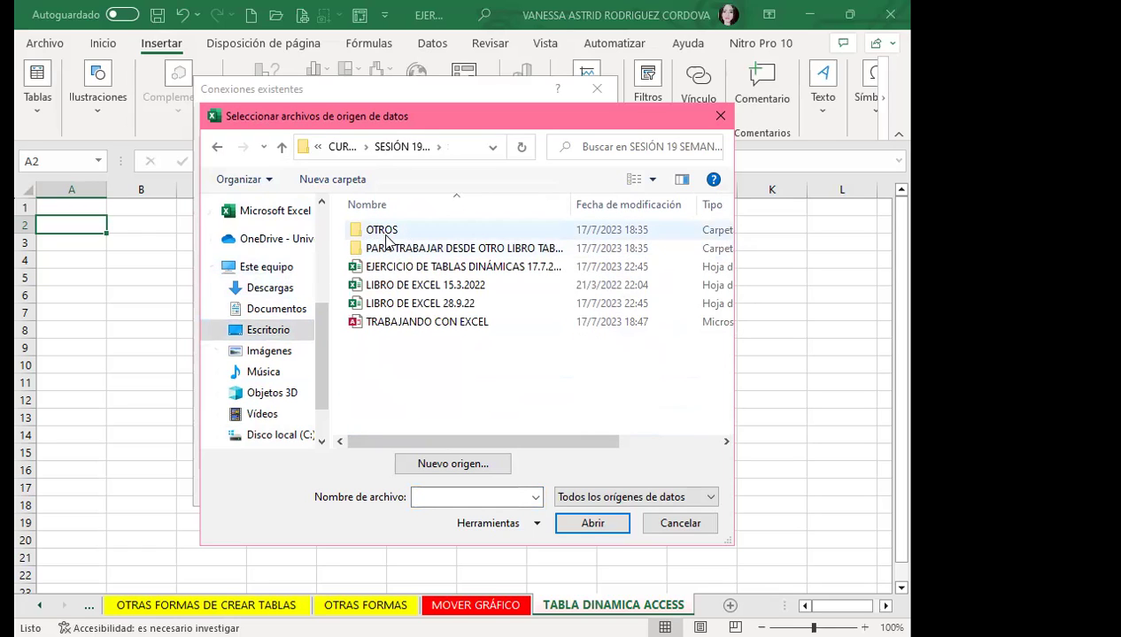
# - Connect the pivot table to the NORTE table of the TRABAJANDO CON EXCEL Access database in the SESIÓN 19 folder
pyautogui.doubleClick(382, 230)
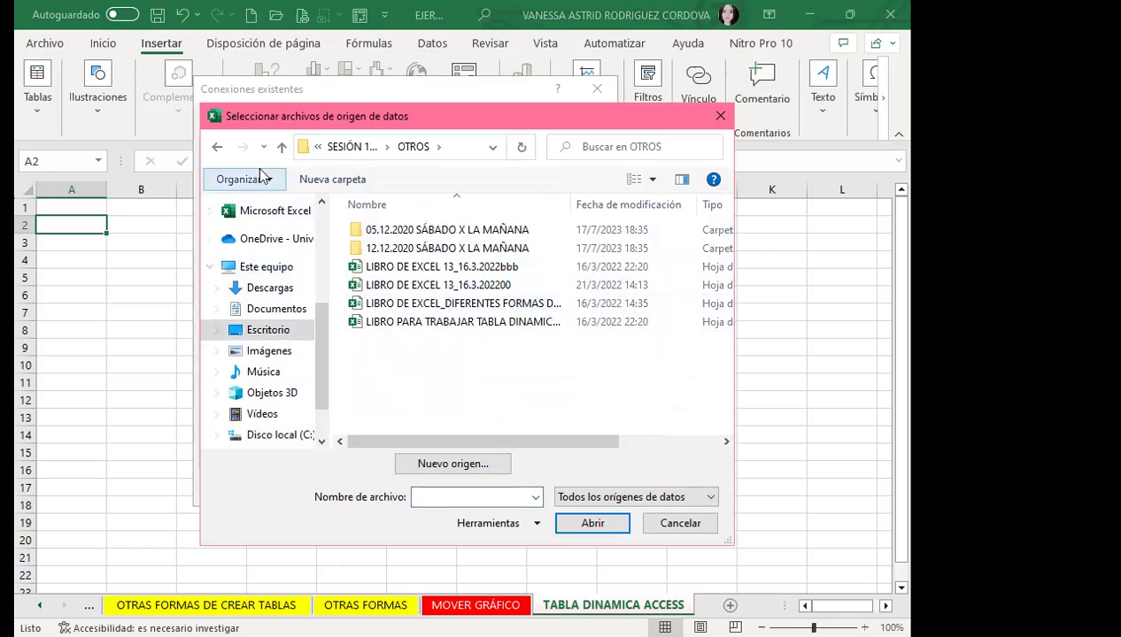
pyautogui.click(217, 147)
pyautogui.click(393, 323)
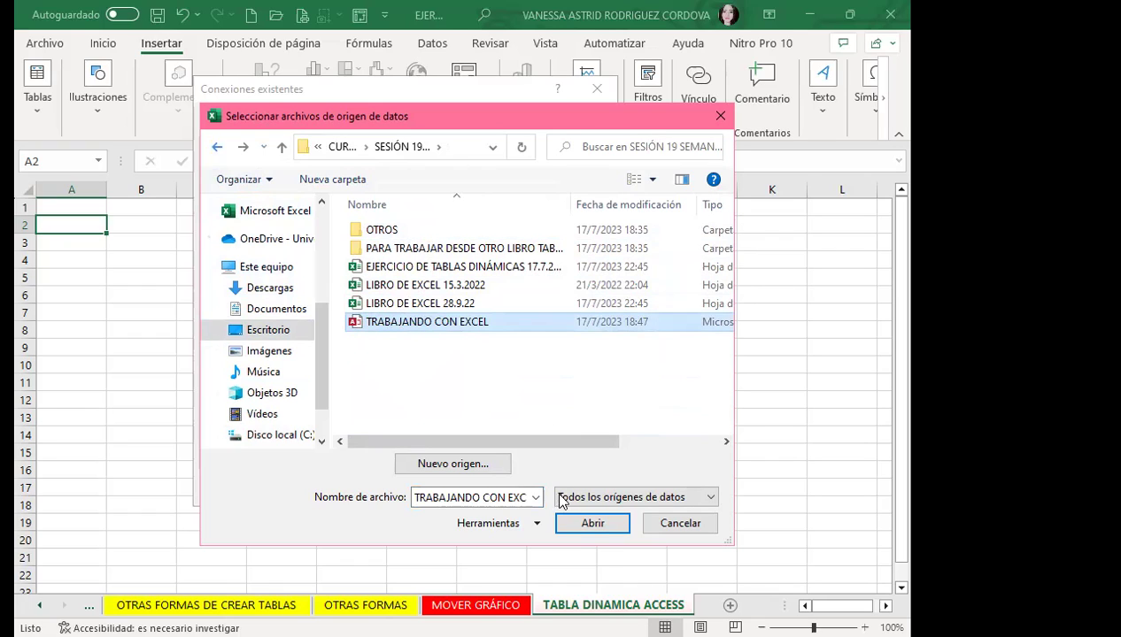
pyautogui.click(582, 526)
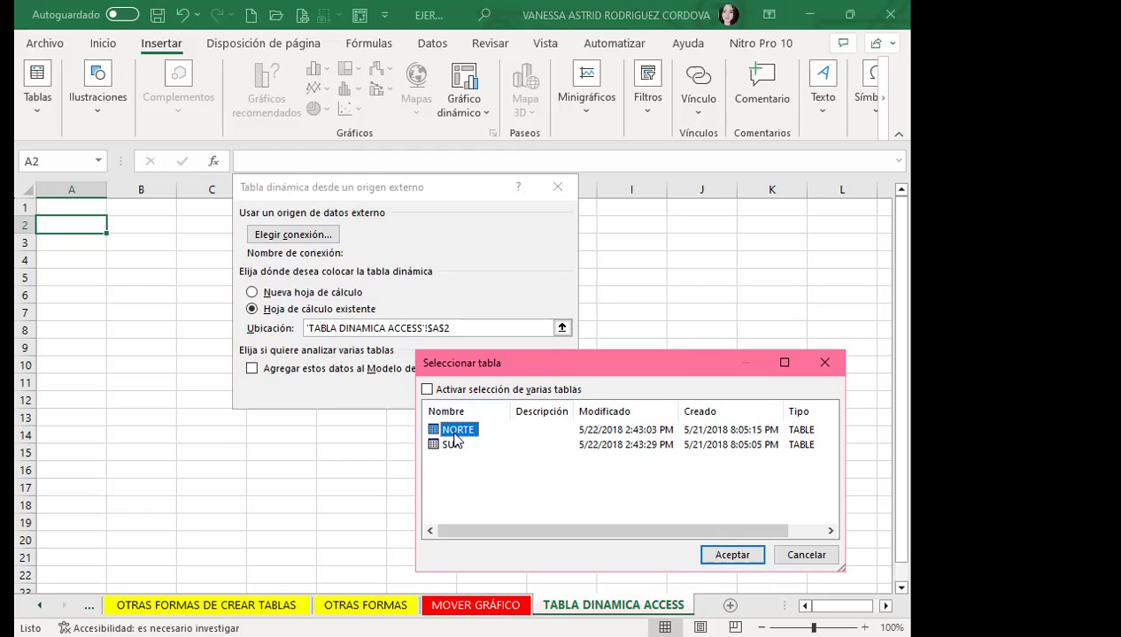
pyautogui.moveTo(588, 366); pyautogui.dragTo(558, 243)
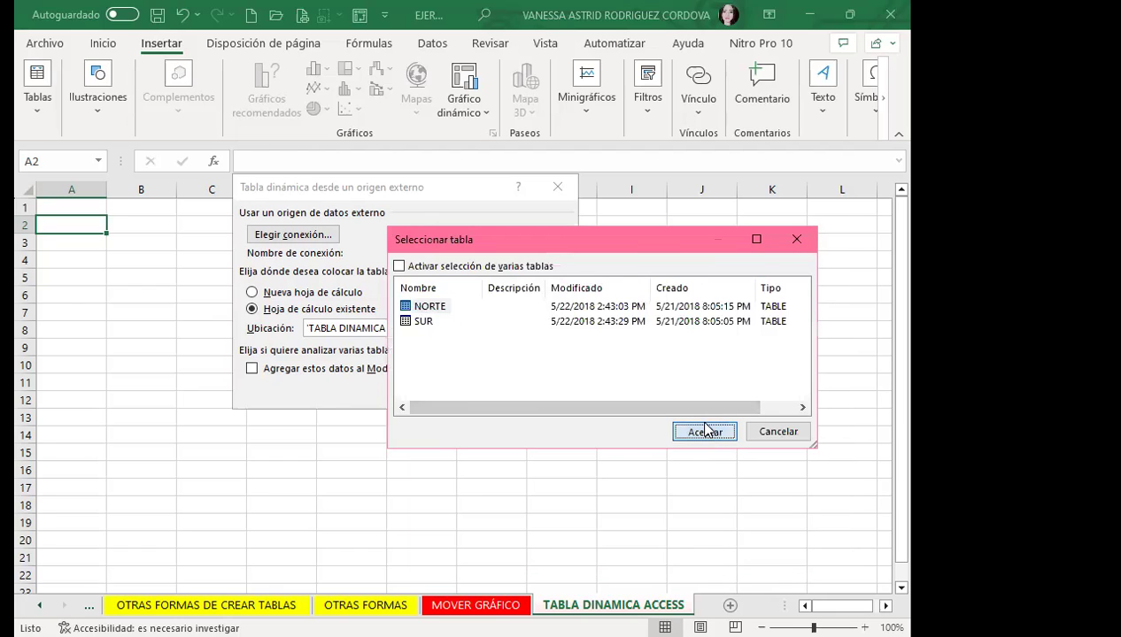
pyautogui.click(705, 431)
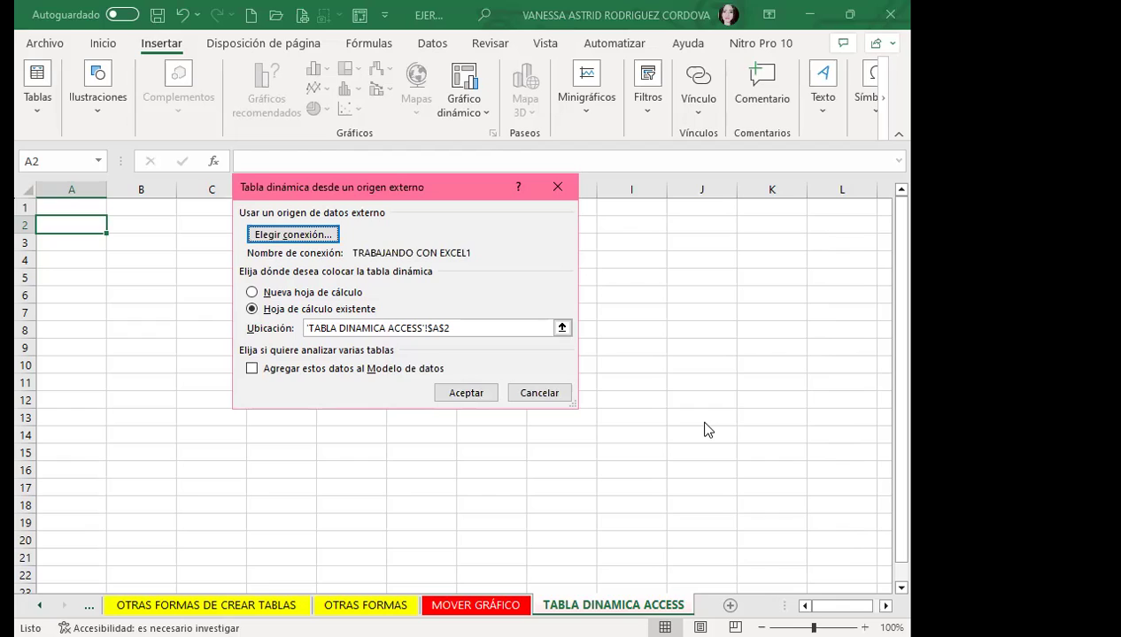
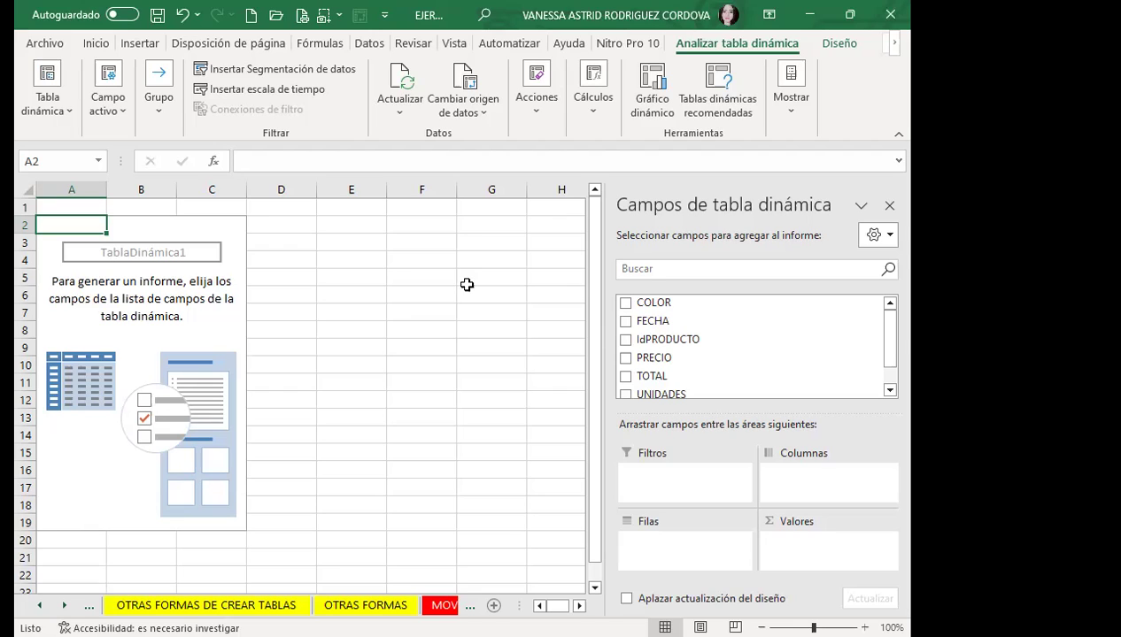
# - Add PRECIO, TOTAL and UNIDADES as pivot table values, with FECHA, IdPRODUCTO and COLOR as row fields
pyautogui.click(626, 358)
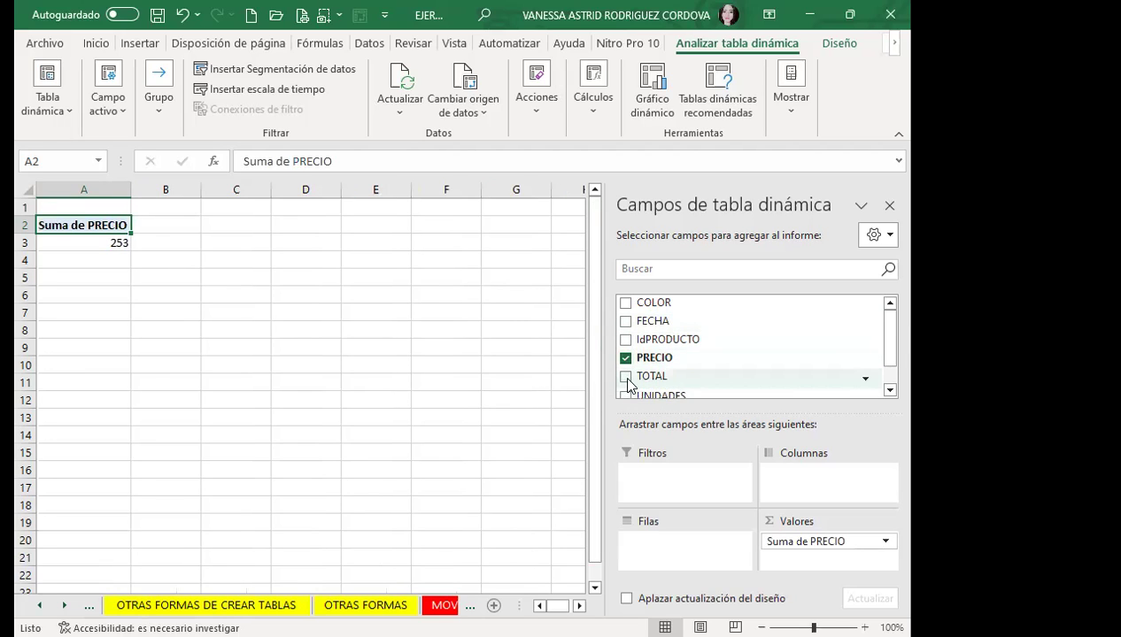
pyautogui.click(625, 376)
pyautogui.click(625, 396)
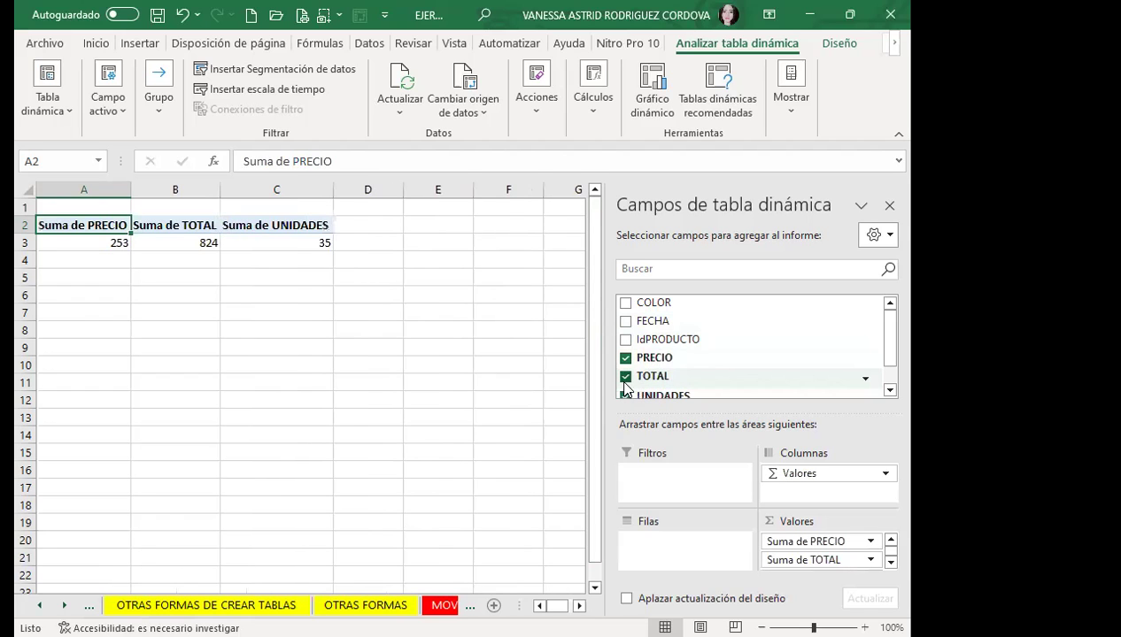
pyautogui.click(625, 321)
pyautogui.click(625, 340)
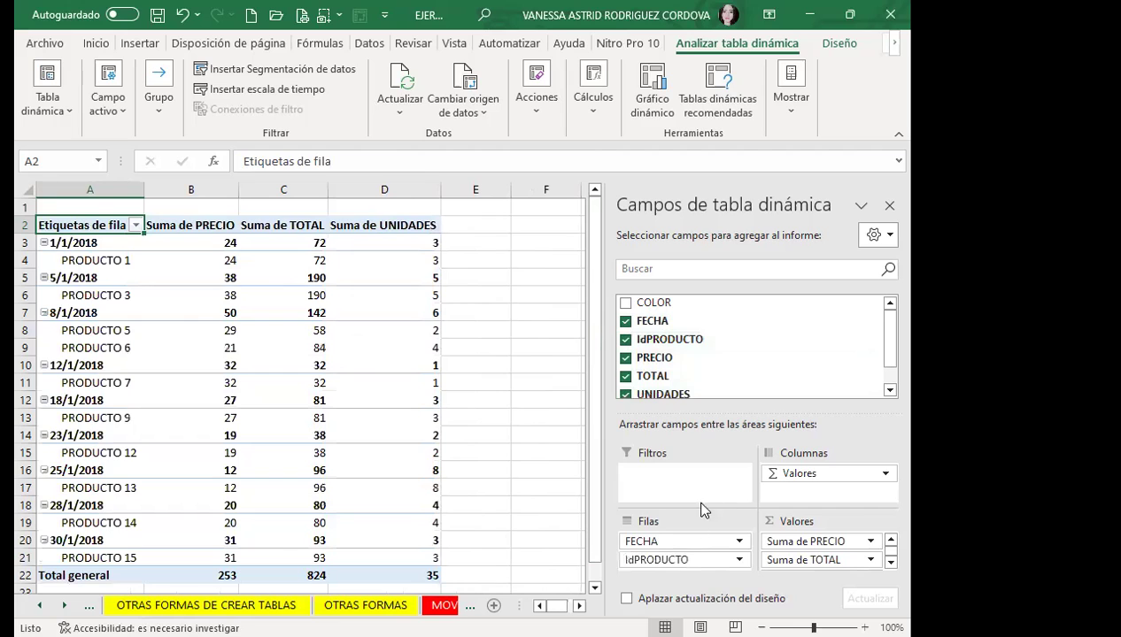
pyautogui.click(626, 304)
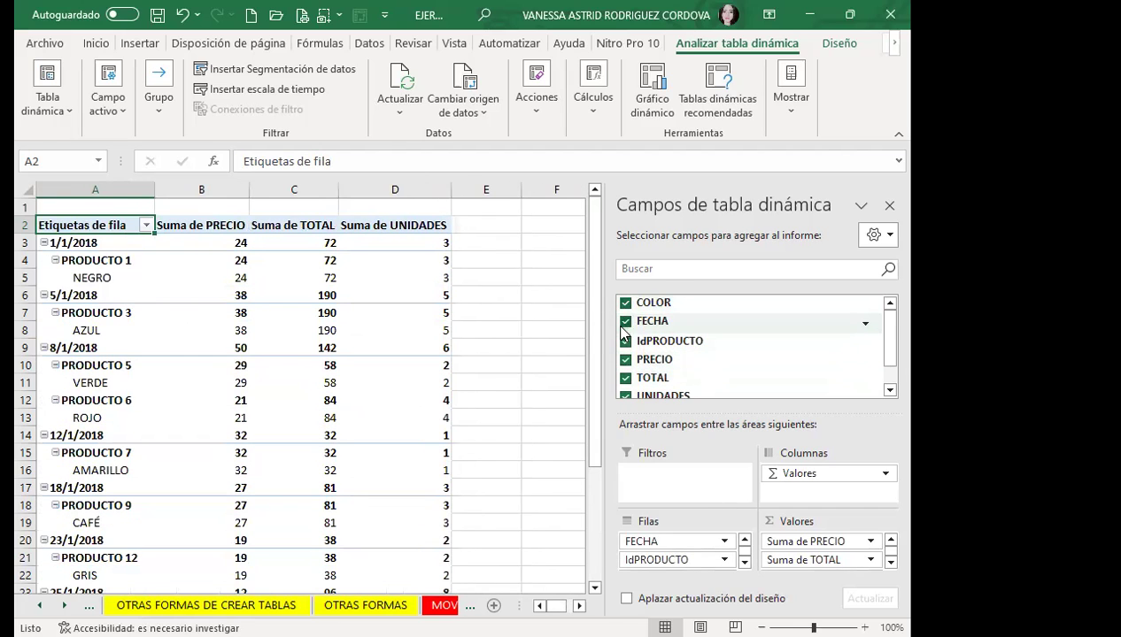
# - Remove FECHA from the pivot table and move IdPRODUCTO from the rows to the report filters
pyautogui.click(625, 322)
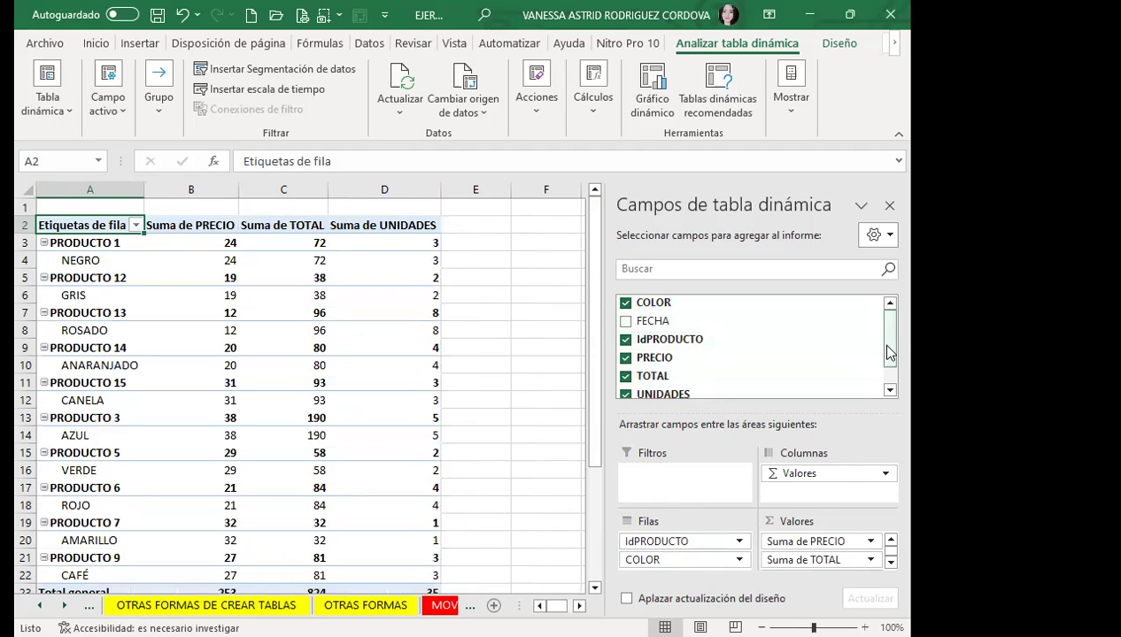
pyautogui.scroll(-1, 867, 353)
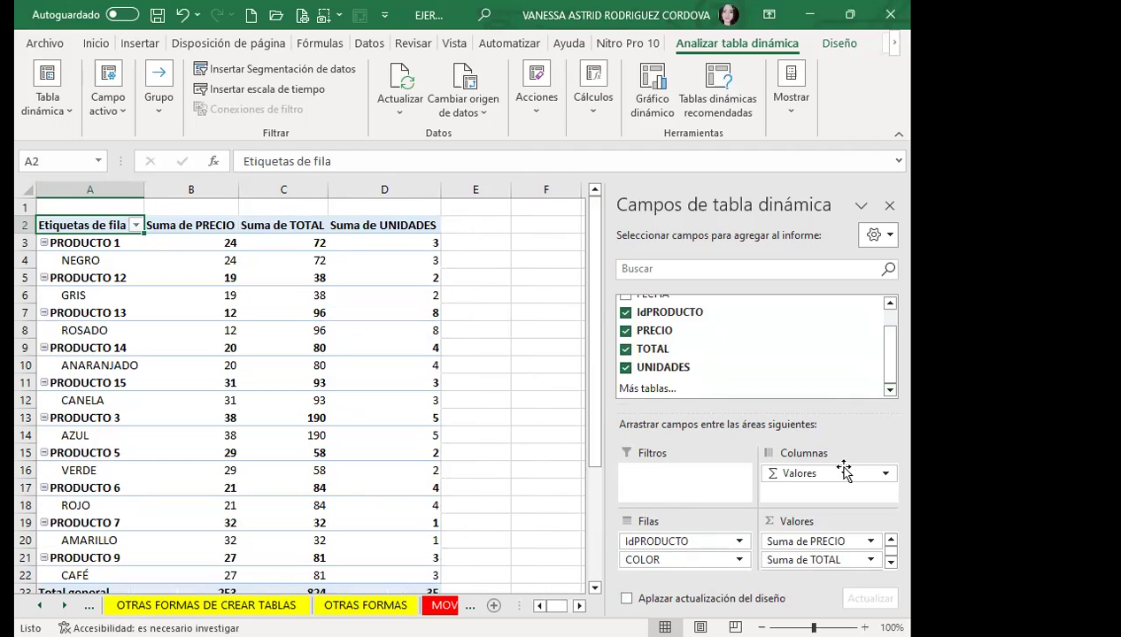
pyautogui.moveTo(662, 541); pyautogui.dragTo(666, 472)
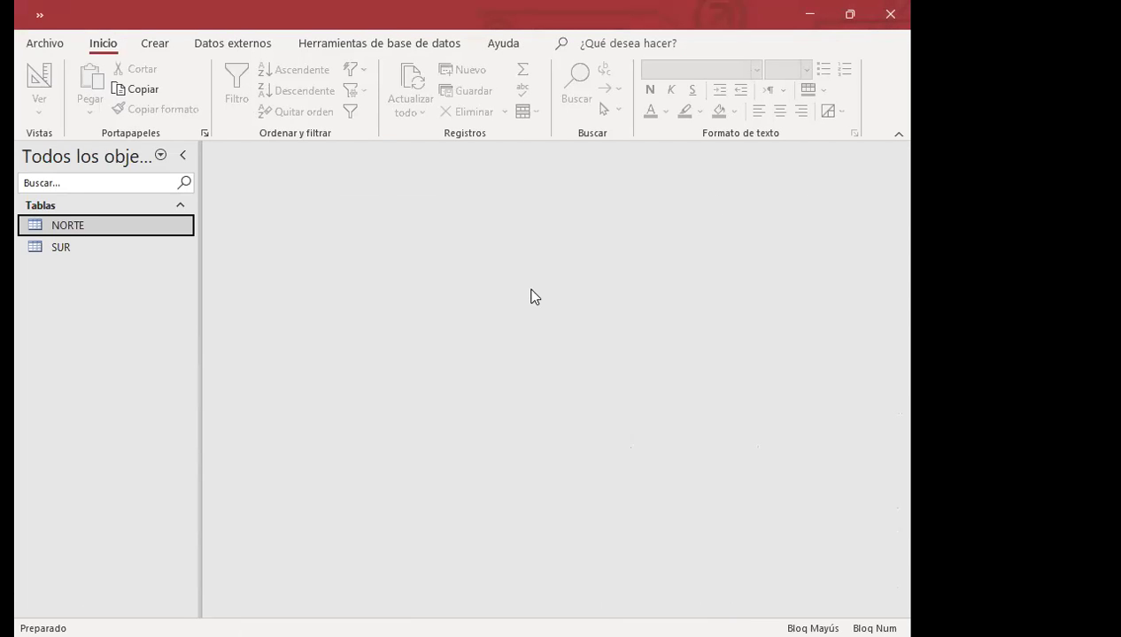
# - Switch to the Access database and open the NORTE and SUR tables to examine their records
pyautogui.doubleClick(82, 222)
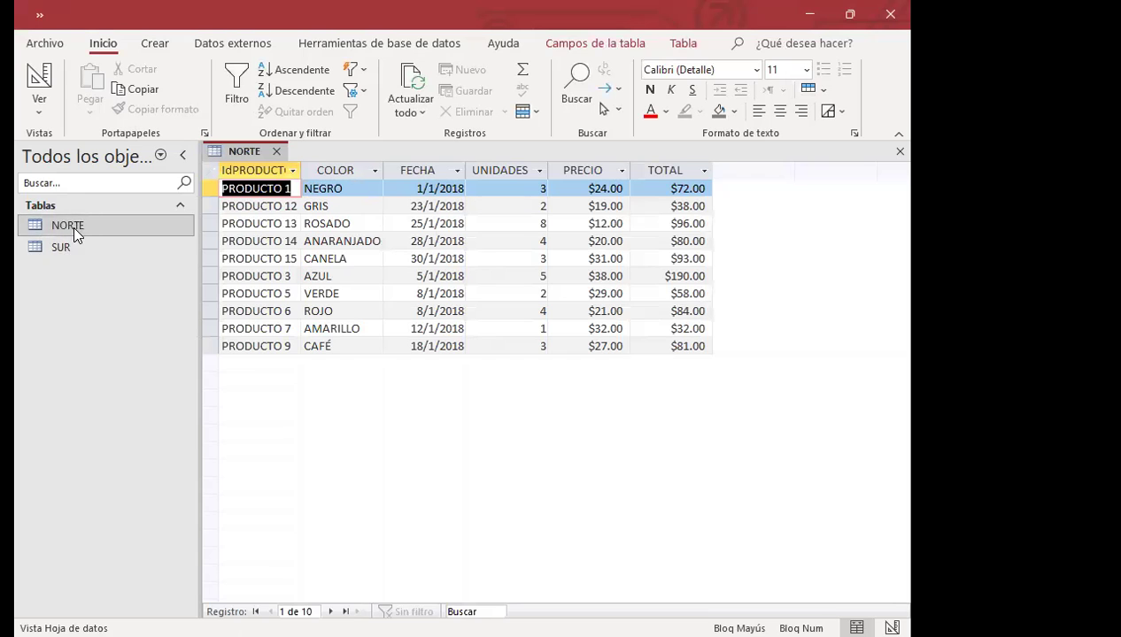
pyautogui.doubleClick(62, 252)
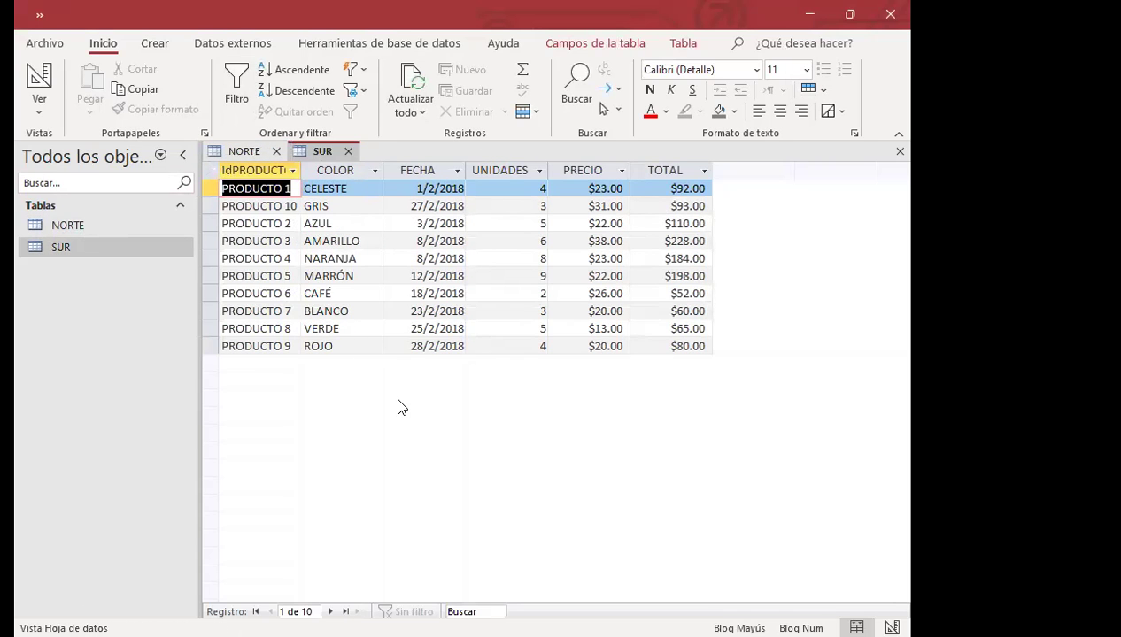
pyautogui.click(64, 228)
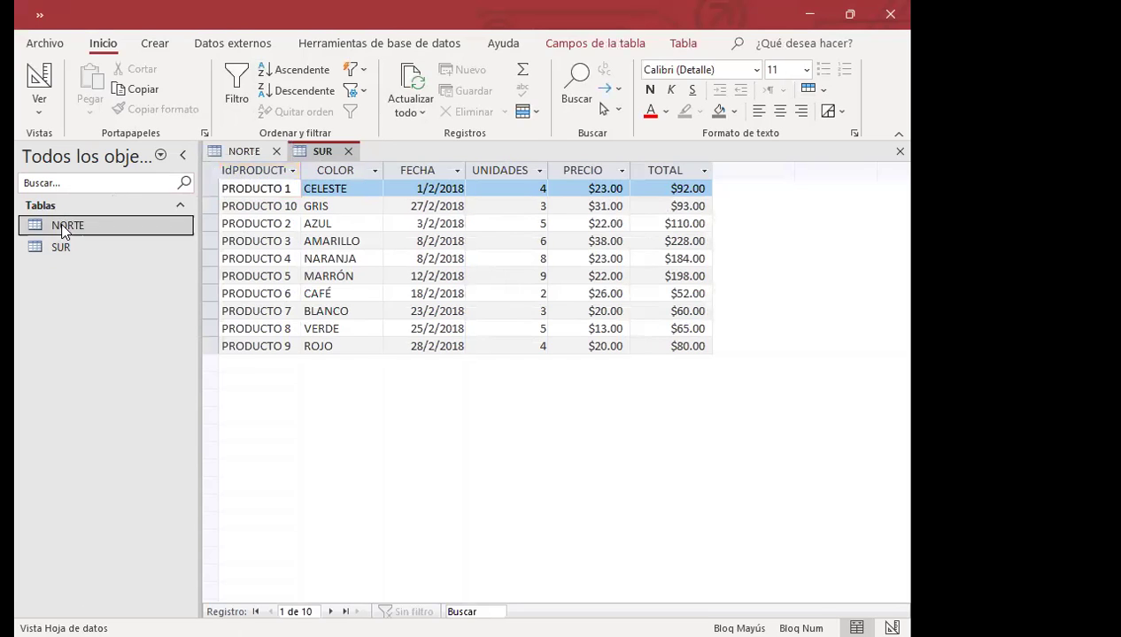
# - Return to the NORTE table and examine its product, FECHA, UNIDADES, PRECIO and TOTAL columns
pyautogui.doubleClick(64, 228)
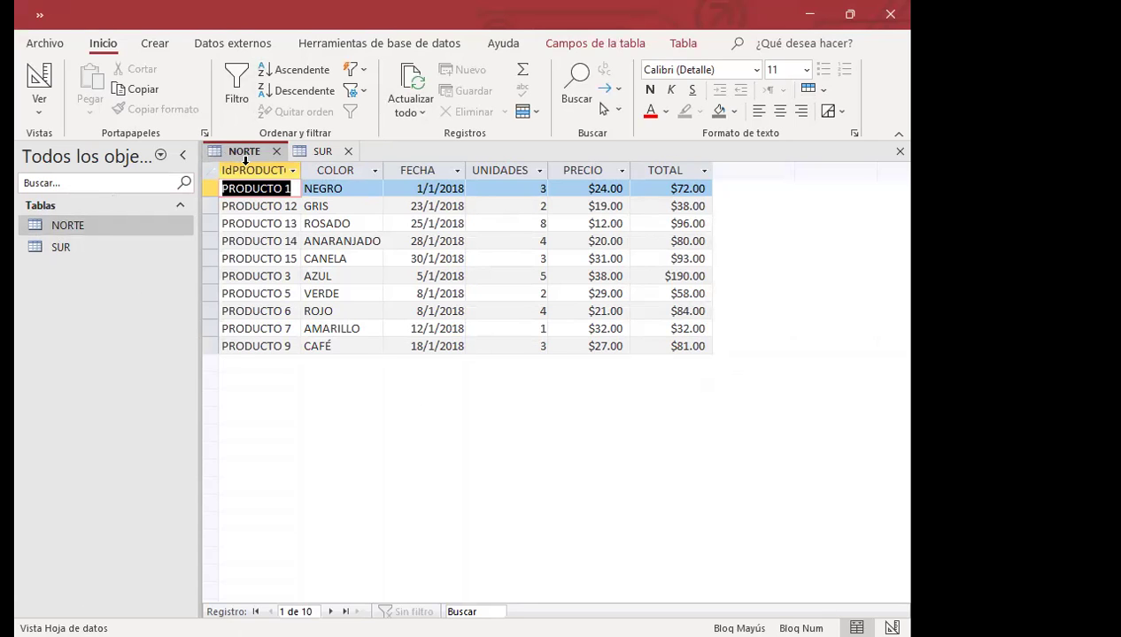
pyautogui.click(264, 329)
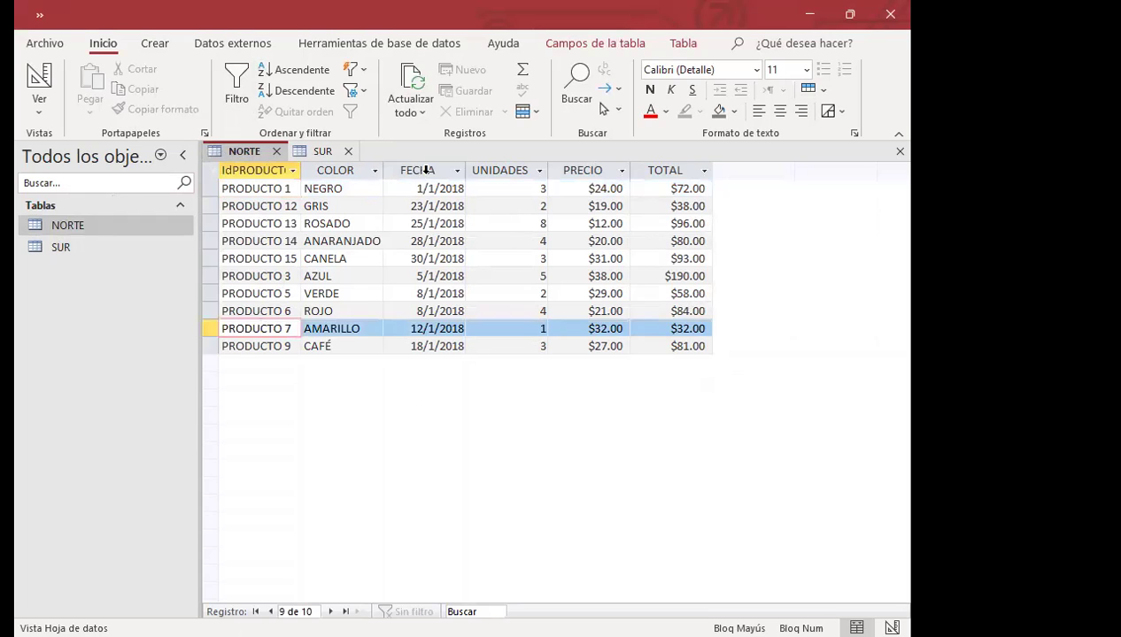
pyautogui.click(426, 170)
pyautogui.click(498, 172)
pyautogui.click(591, 168)
pyautogui.click(659, 169)
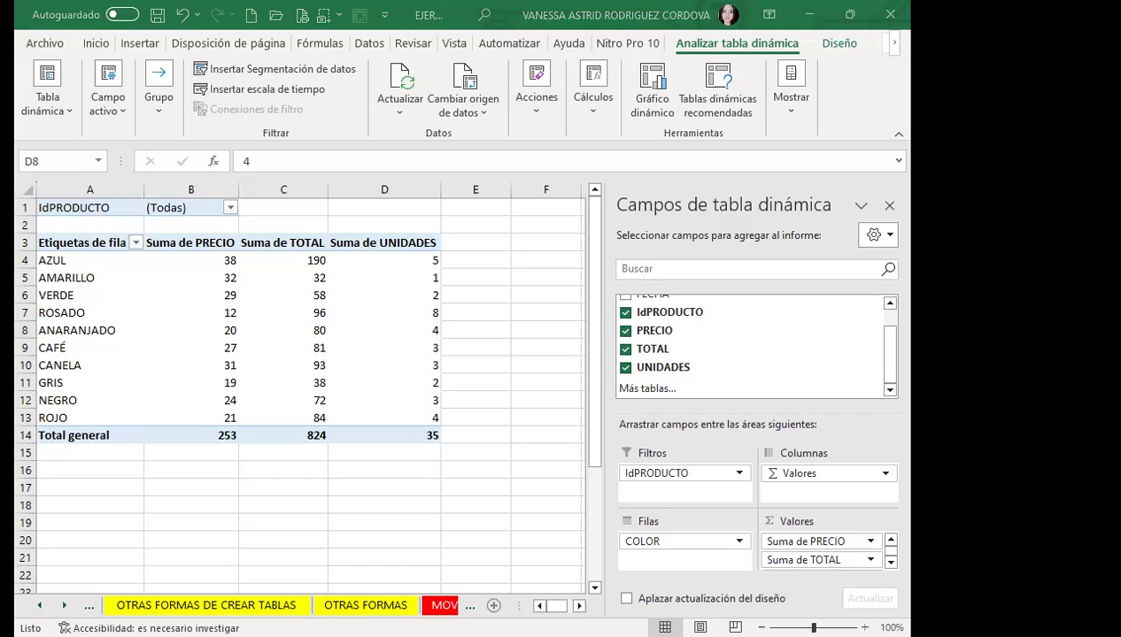
# - Switch back to Excel and remove the PRECIO sum from the pivot table's values
pyautogui.moveTo(780, 560); pyautogui.dragTo(788, 376)
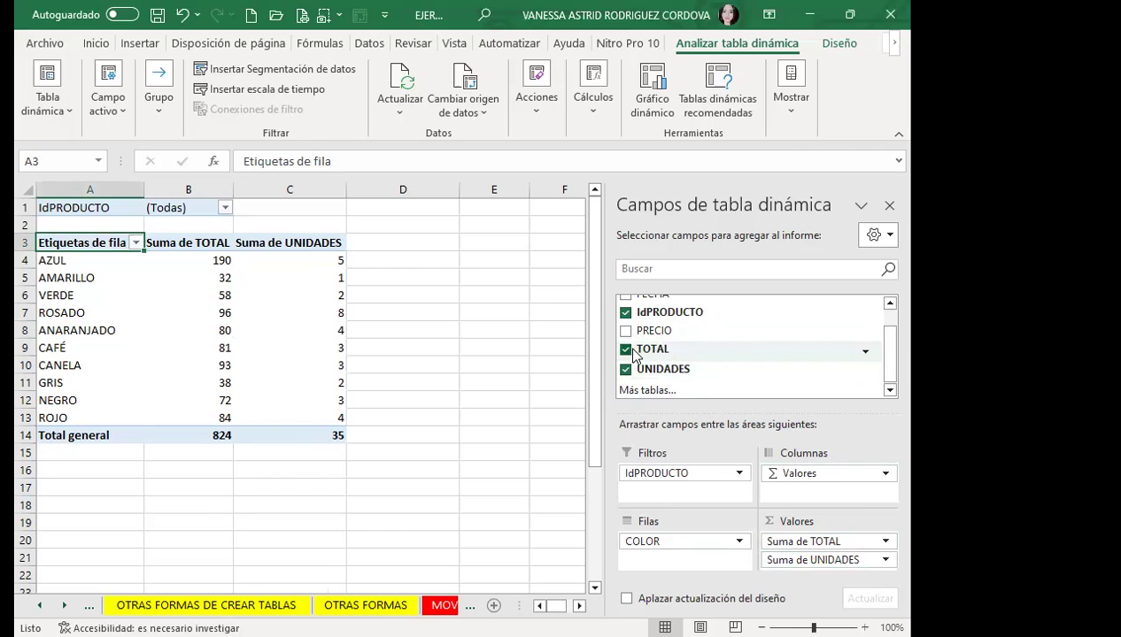
pyautogui.scroll(1, 676, 382)
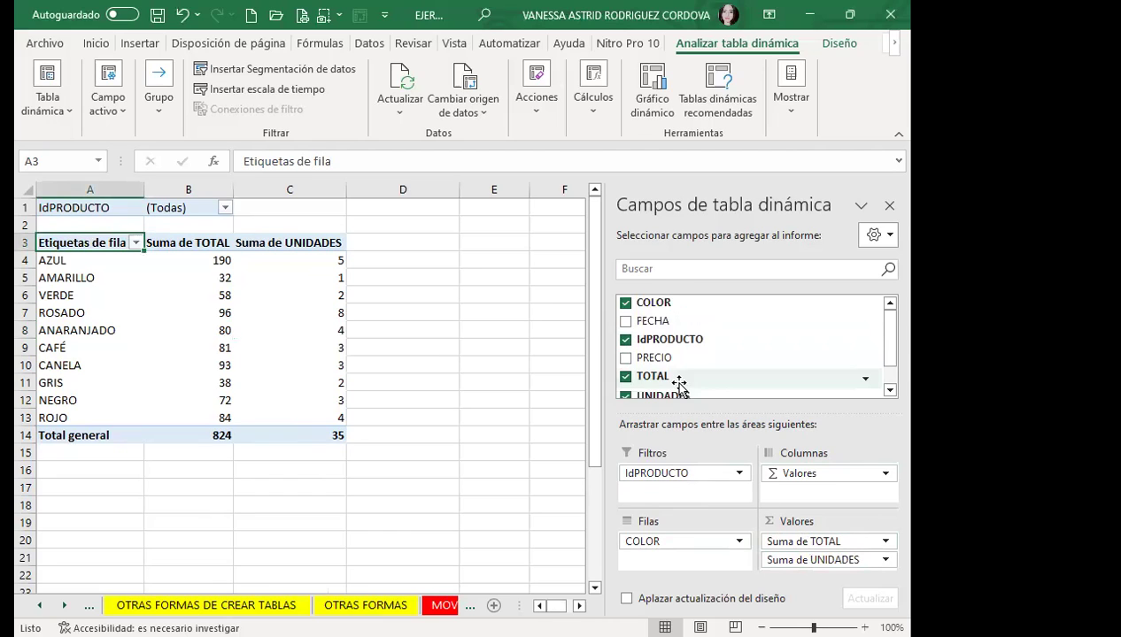
pyautogui.scroll(-1, 676, 383)
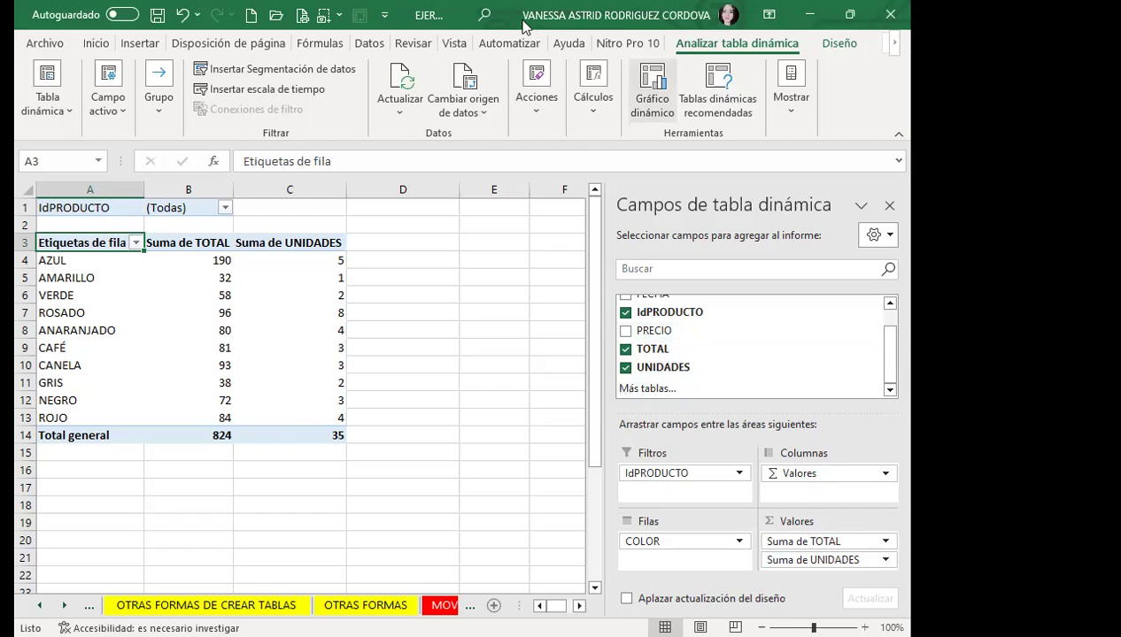
# - Apply the medium pivot table style with a black header and light yellow rows
pyautogui.click(173, 329)
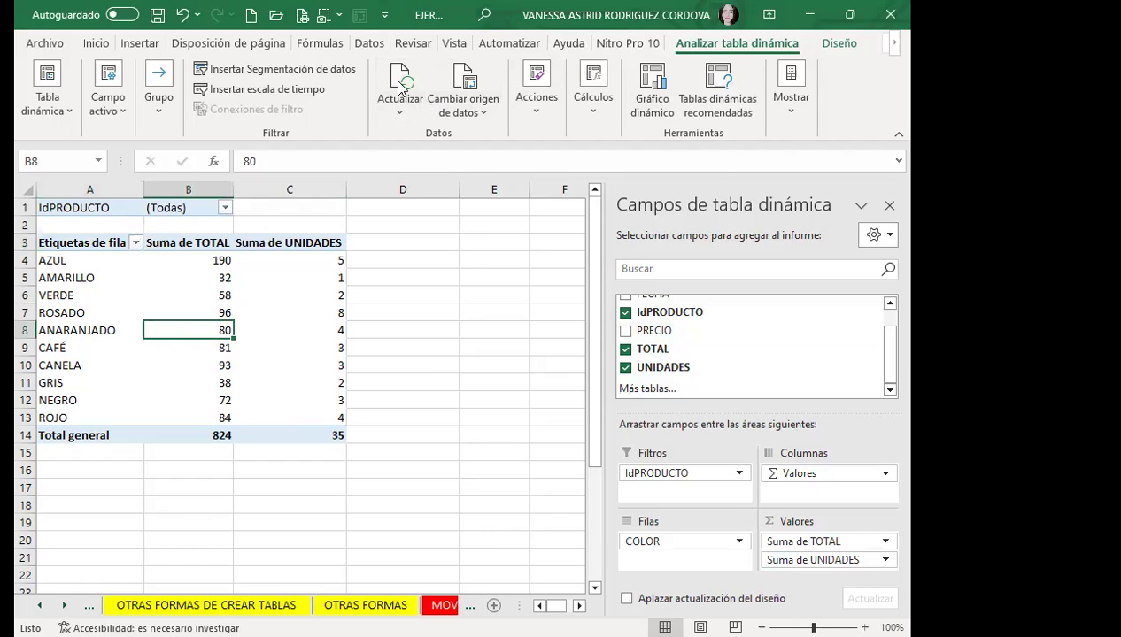
pyautogui.click(839, 42)
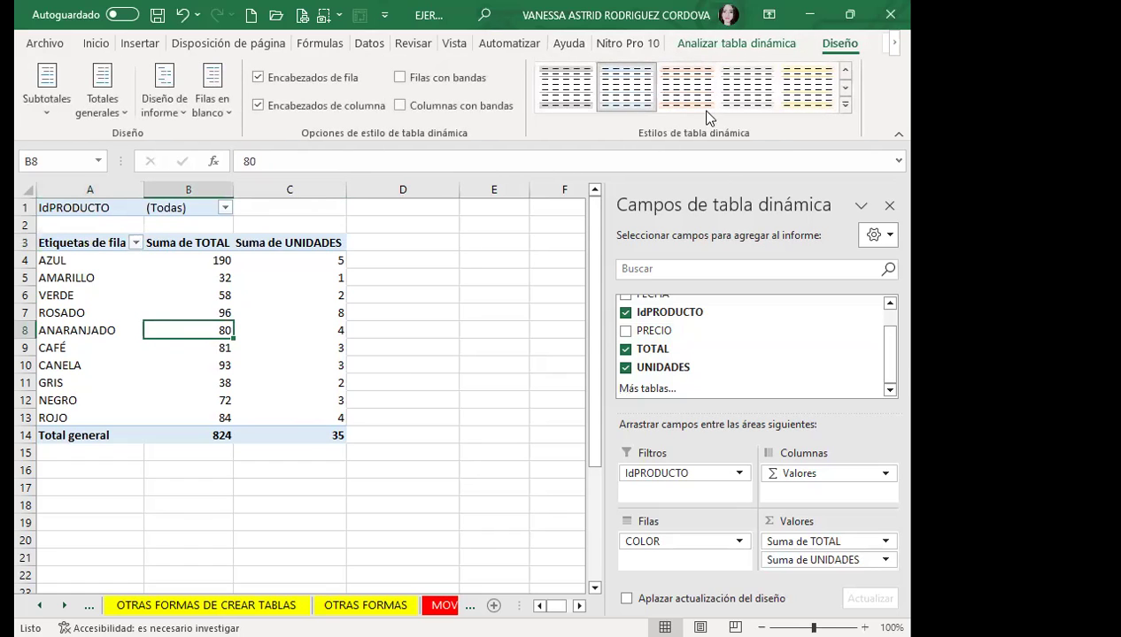
pyautogui.click(845, 106)
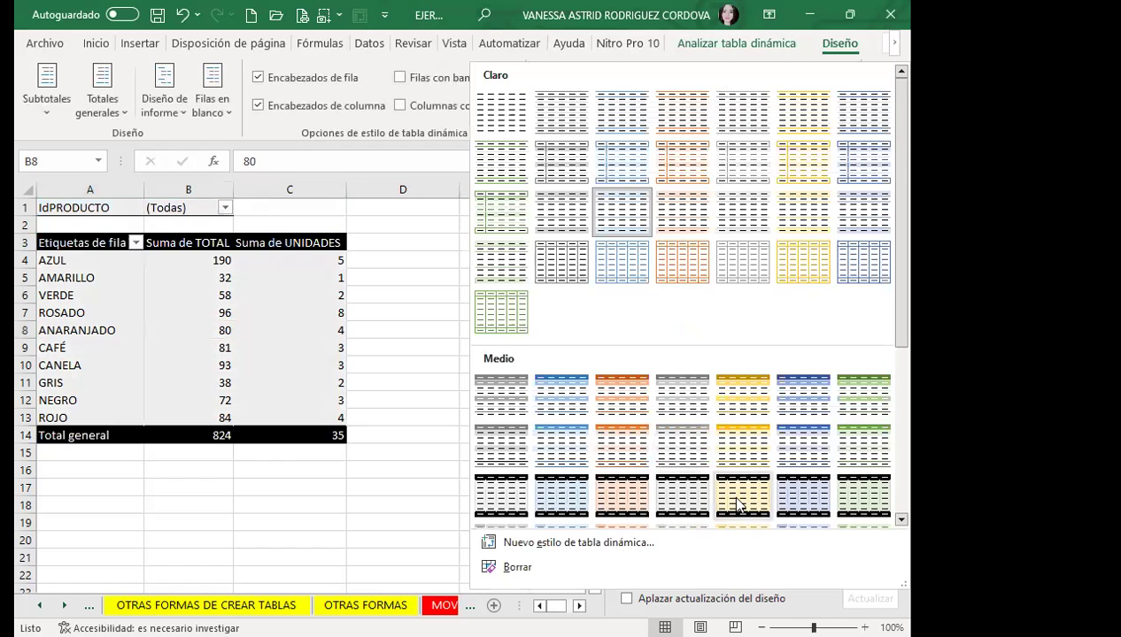
pyautogui.click(227, 311)
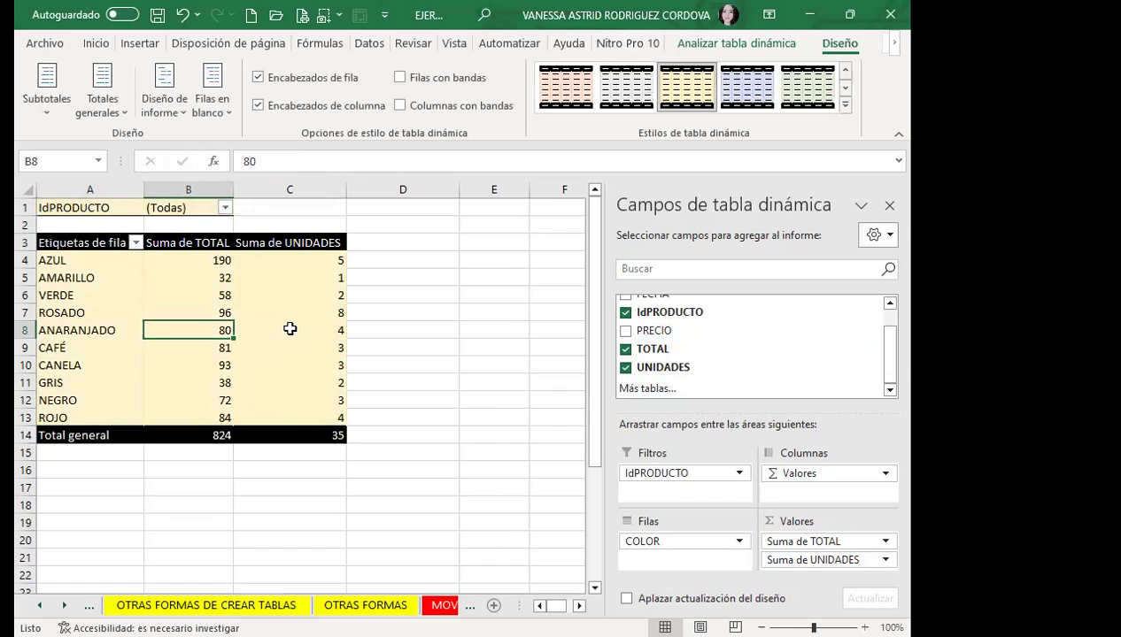
# - Insert a slicer for the COLOR field and place it beside the pivot table
pyautogui.click(713, 49)
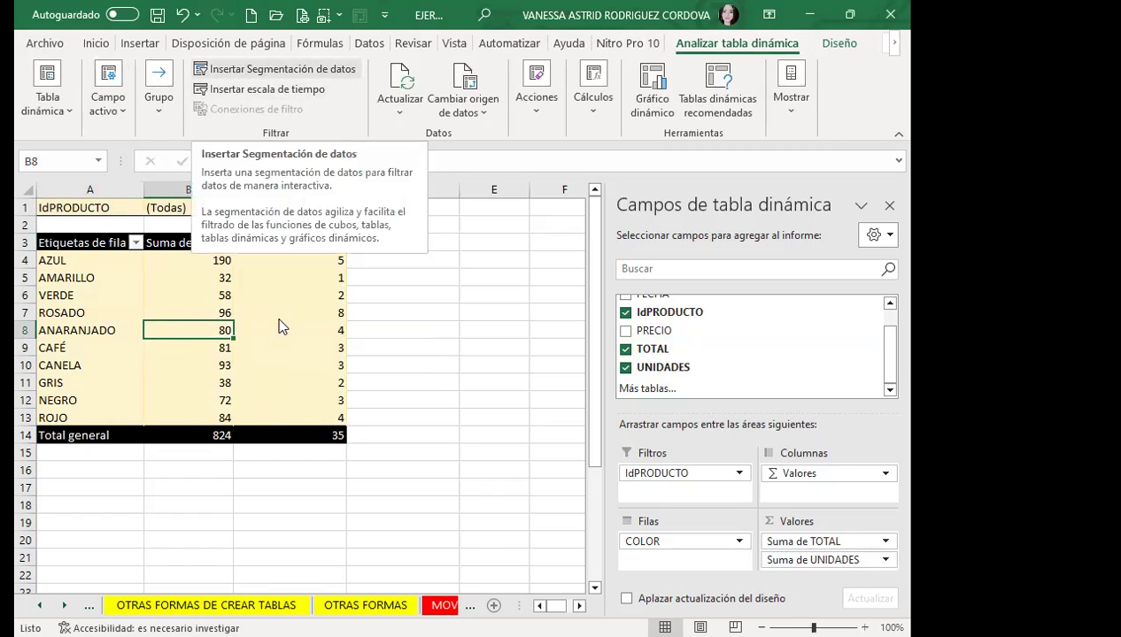
pyautogui.click(271, 71)
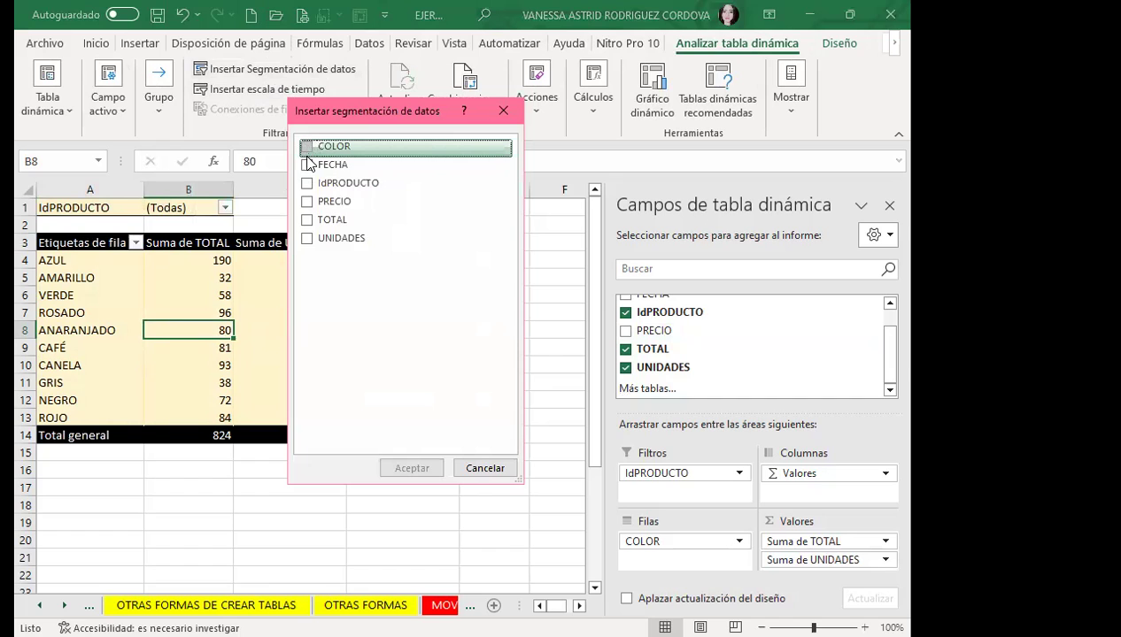
pyautogui.click(310, 149)
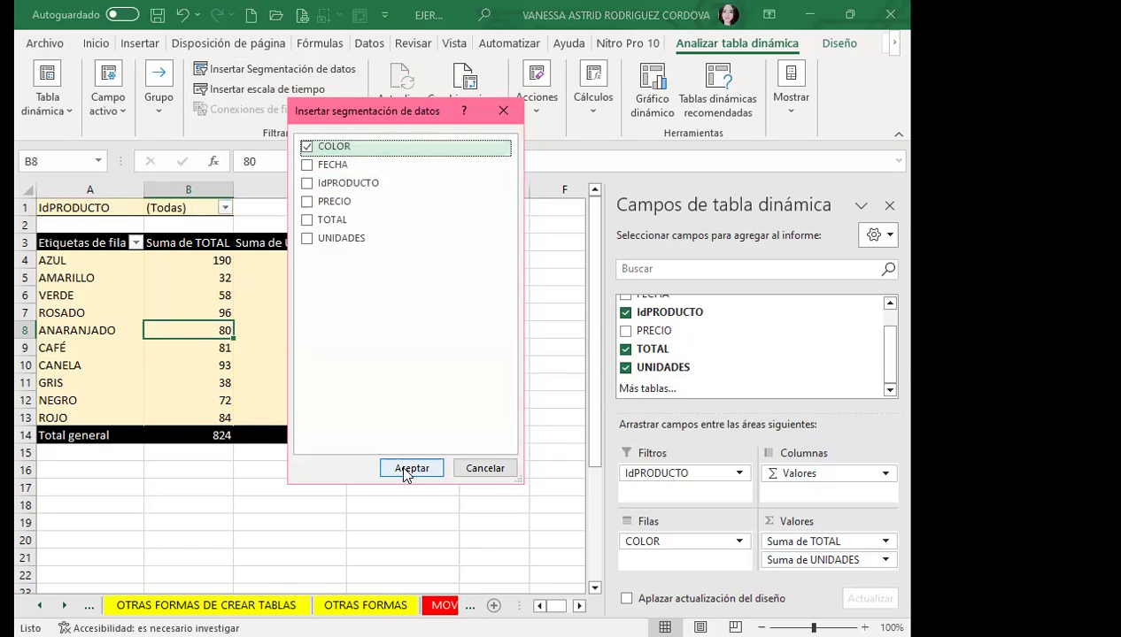
pyautogui.click(409, 468)
pyautogui.moveTo(325, 295); pyautogui.dragTo(454, 244)
# - Apply the dark orange style to the COLOR slicer and move it slightly closer to the pivot table
pyautogui.click(385, 99)
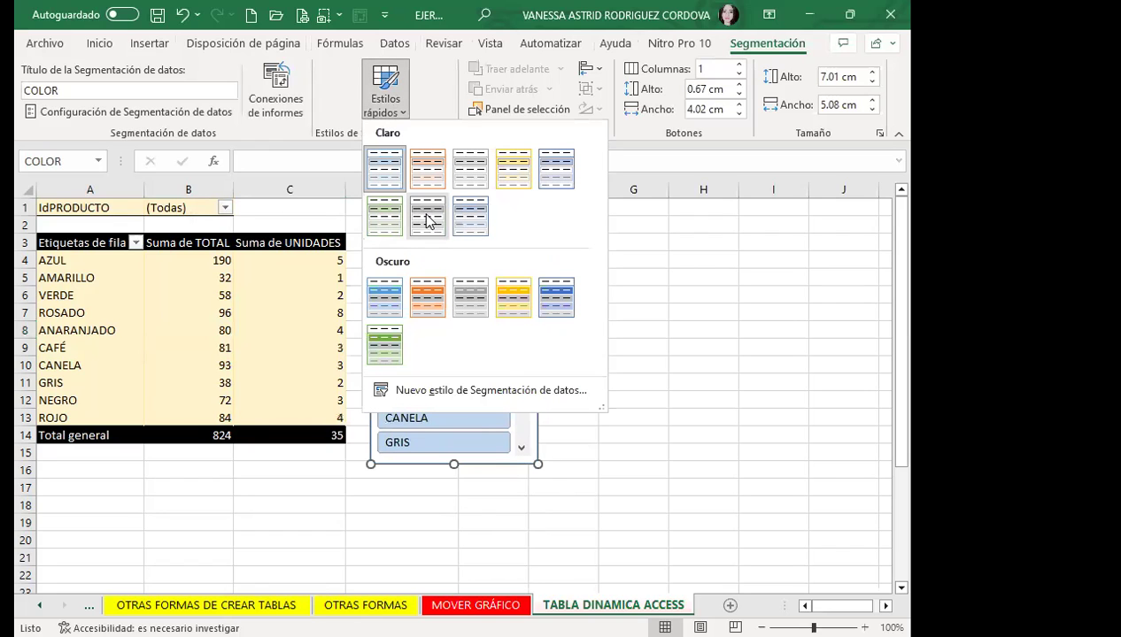
pyautogui.click(431, 304)
pyautogui.moveTo(440, 246); pyautogui.dragTo(415, 242)
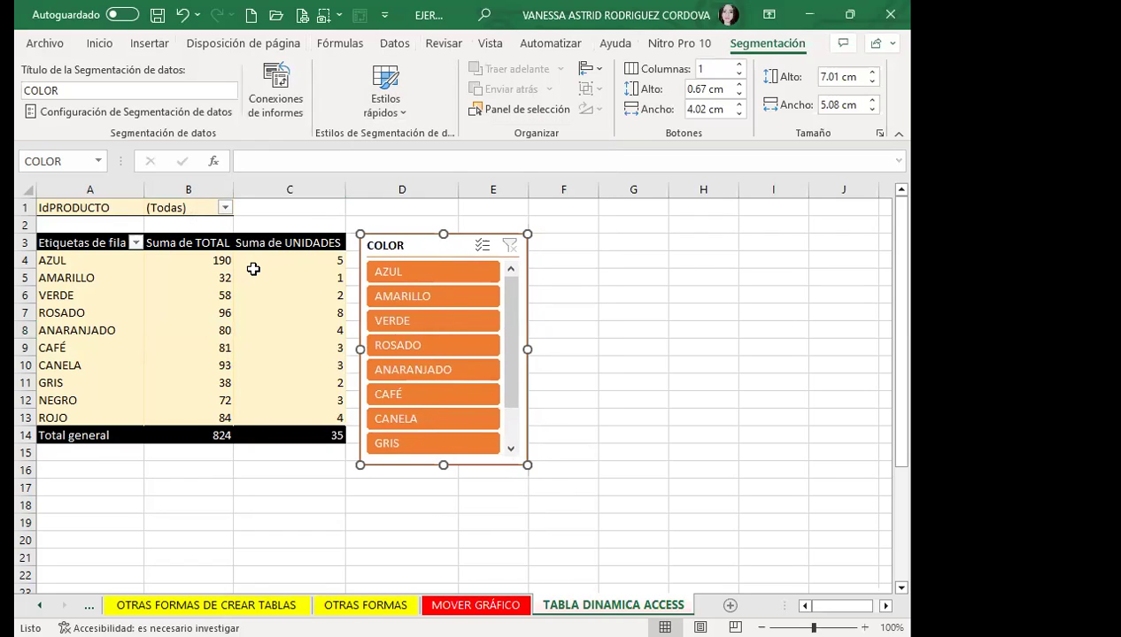
# - Insert a combined pivot chart of type Columna agrupada - Línea, with TOTAL as columns and UNIDADES as a line
pyautogui.click(104, 300)
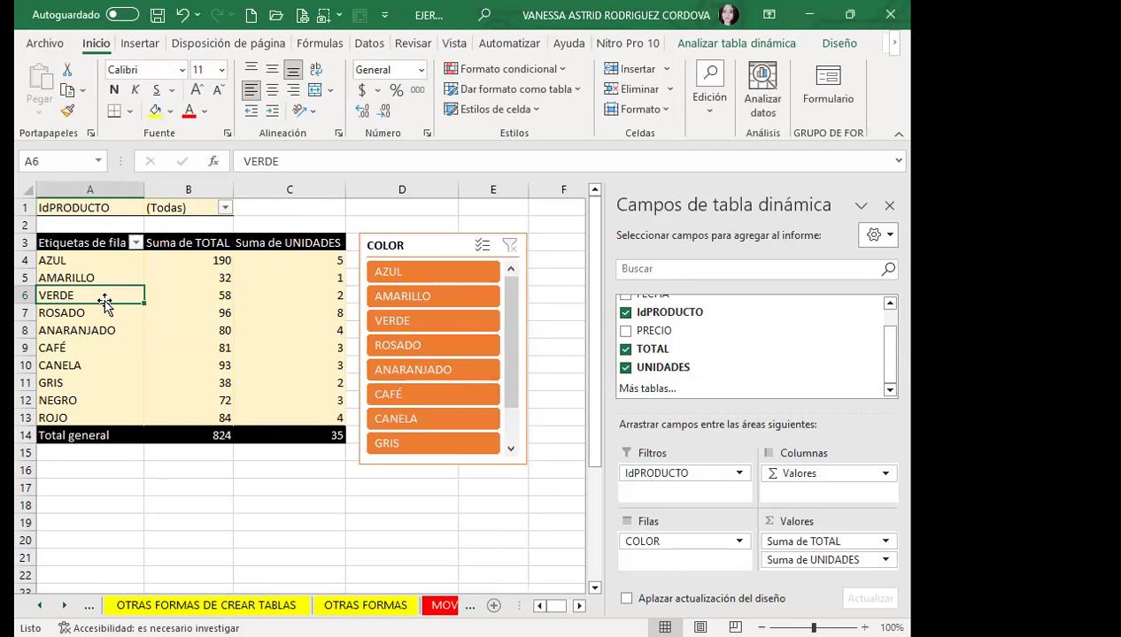
pyautogui.click(705, 43)
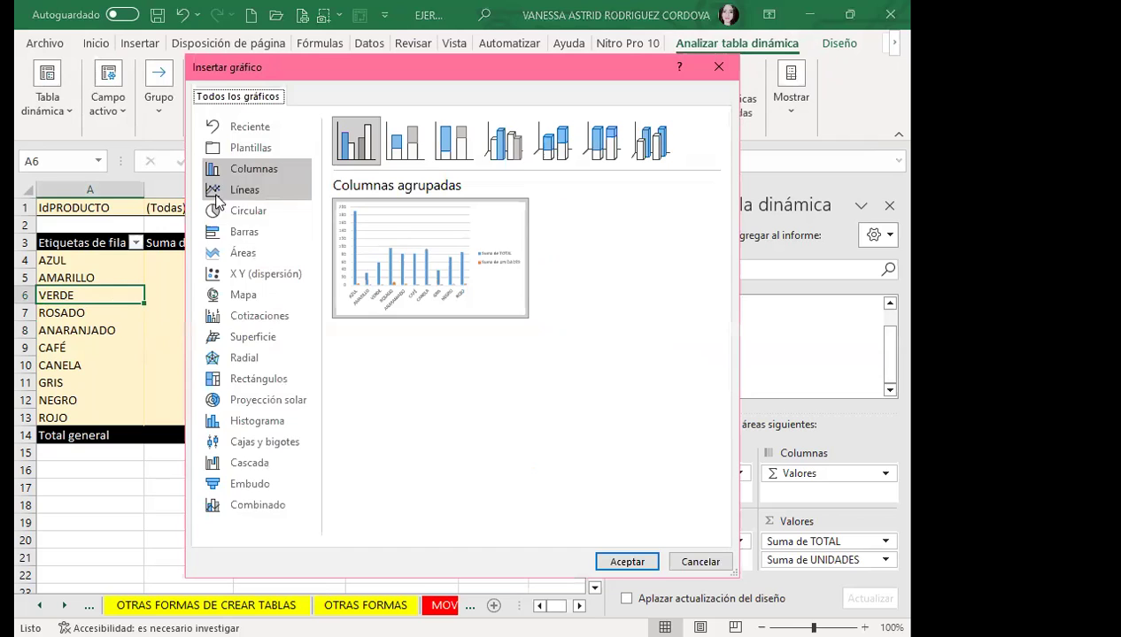
pyautogui.click(243, 211)
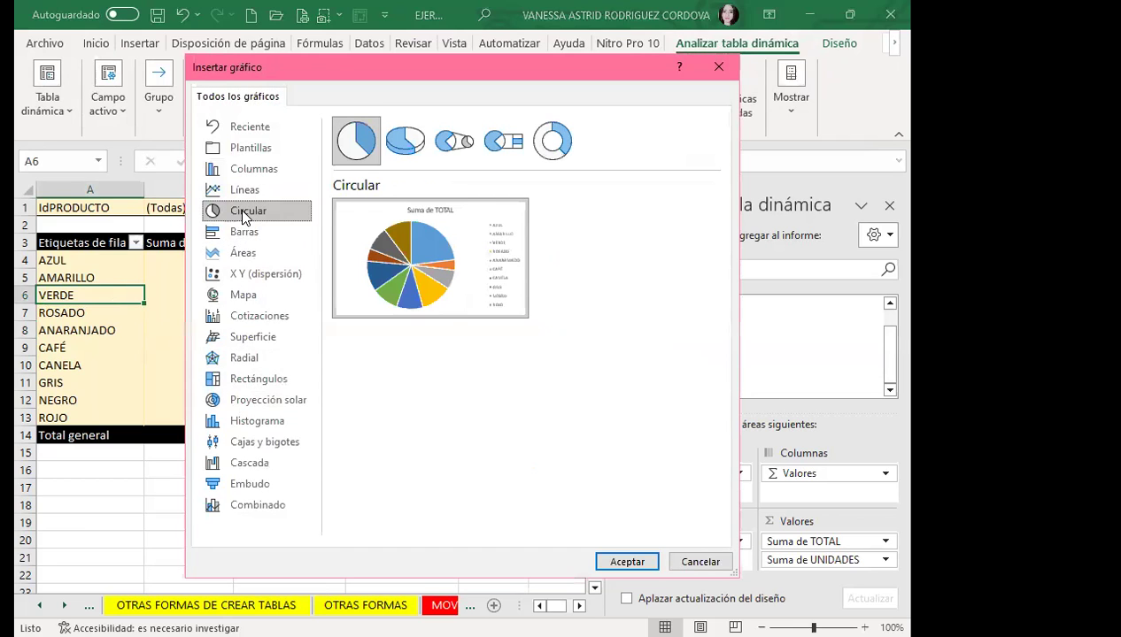
pyautogui.click(244, 234)
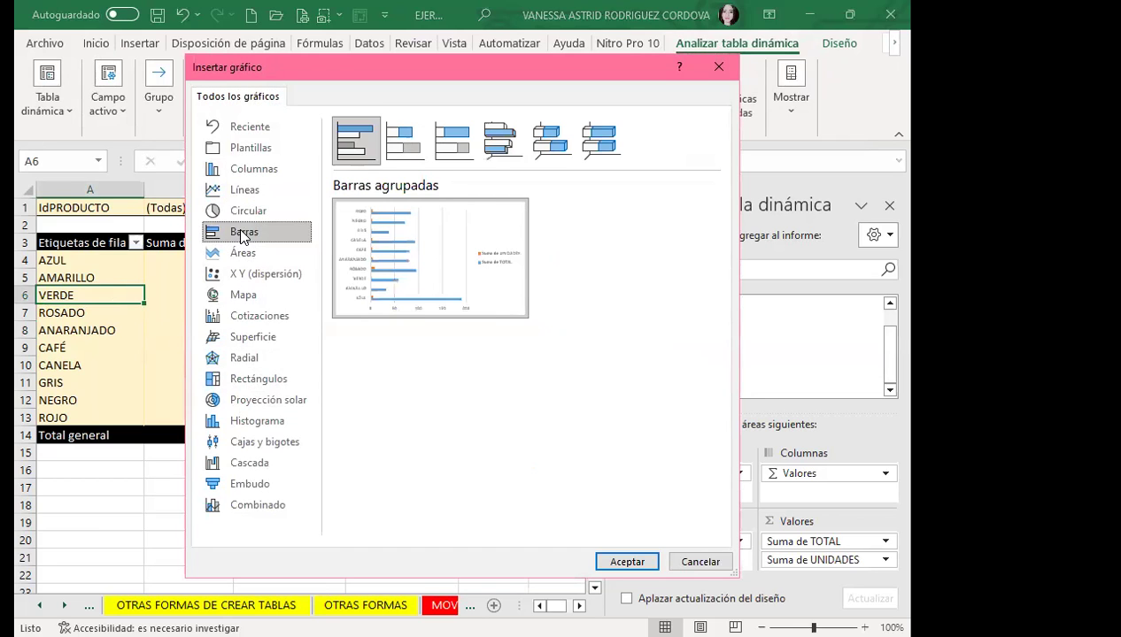
pyautogui.click(248, 212)
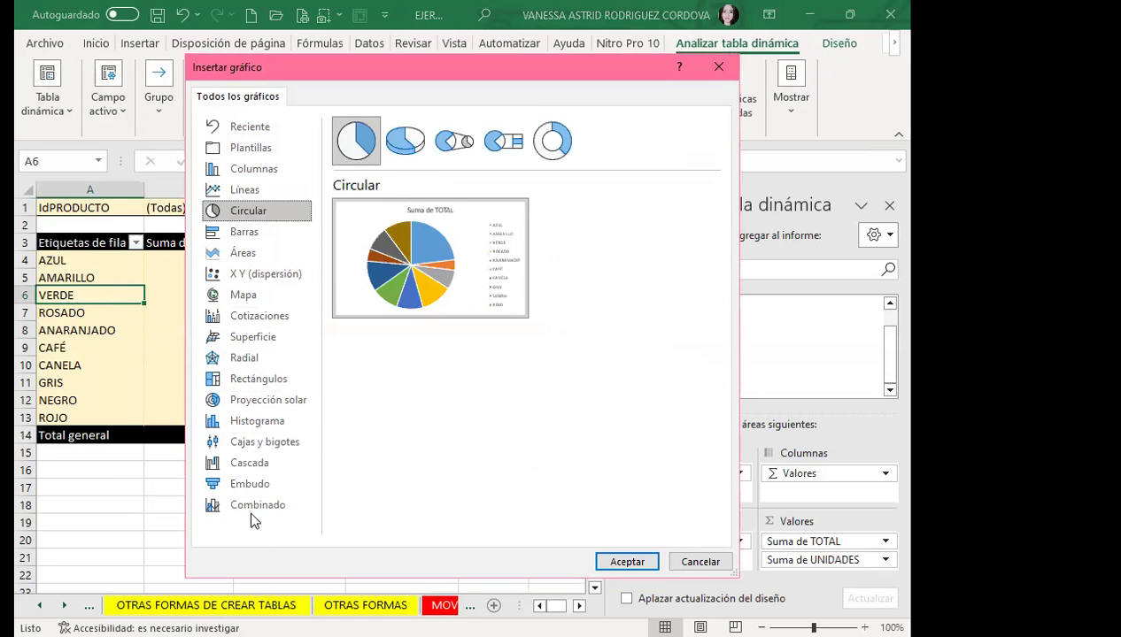
pyautogui.click(229, 503)
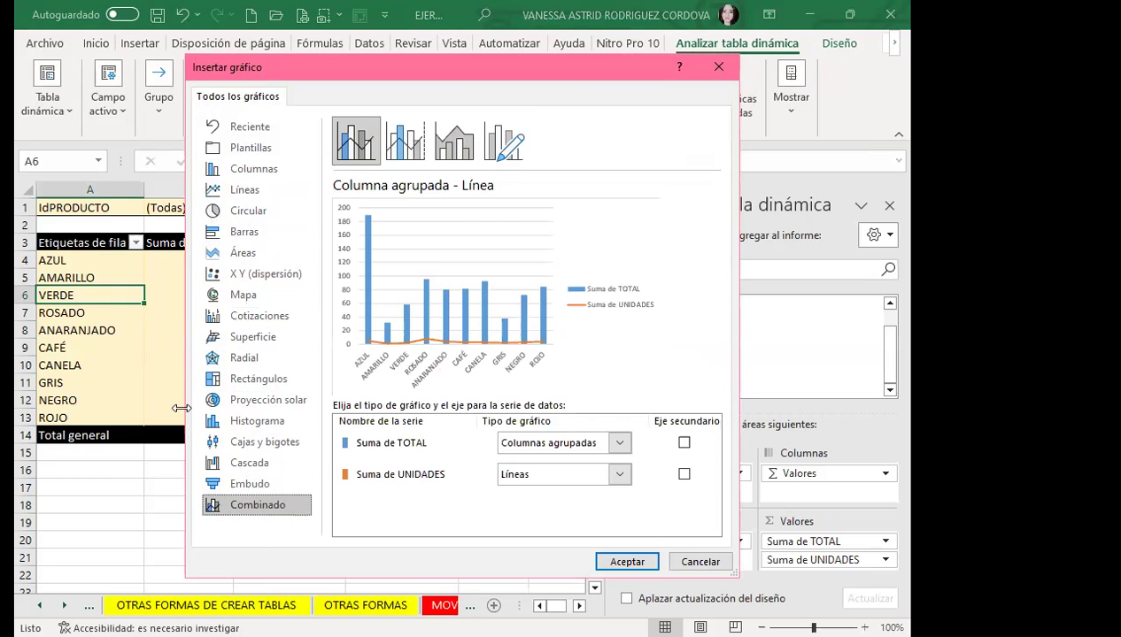
pyautogui.click(627, 565)
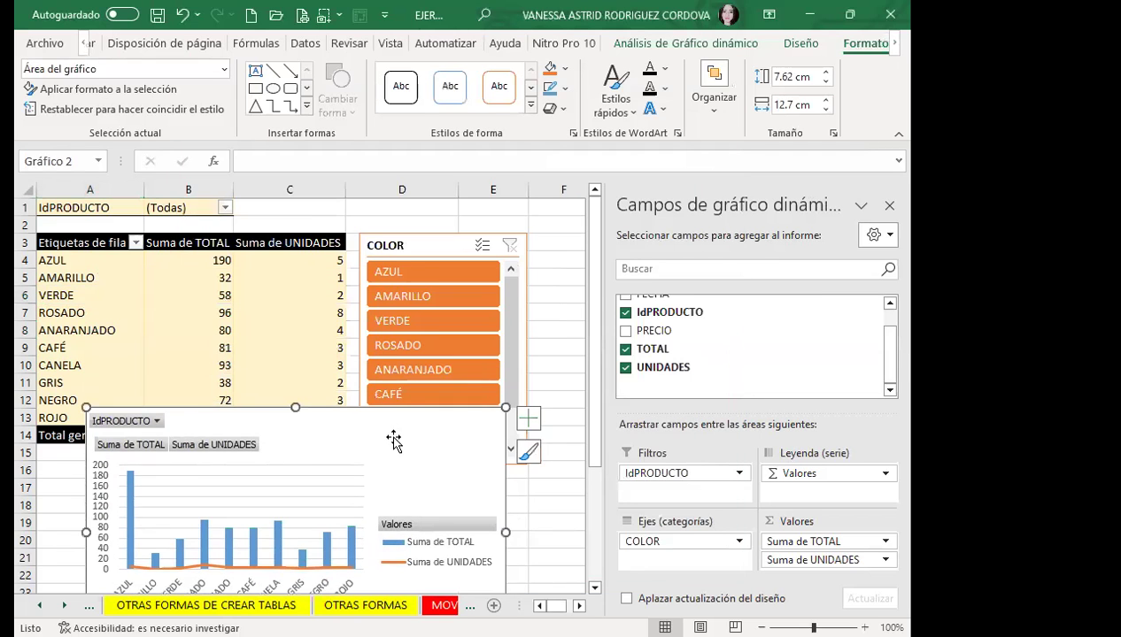
# - Move the pivot chart below the pivot table and slicer, with its top edge at row 19
pyautogui.scroll(-3, 394, 443)
pyautogui.moveTo(419, 284); pyautogui.dragTo(401, 395)
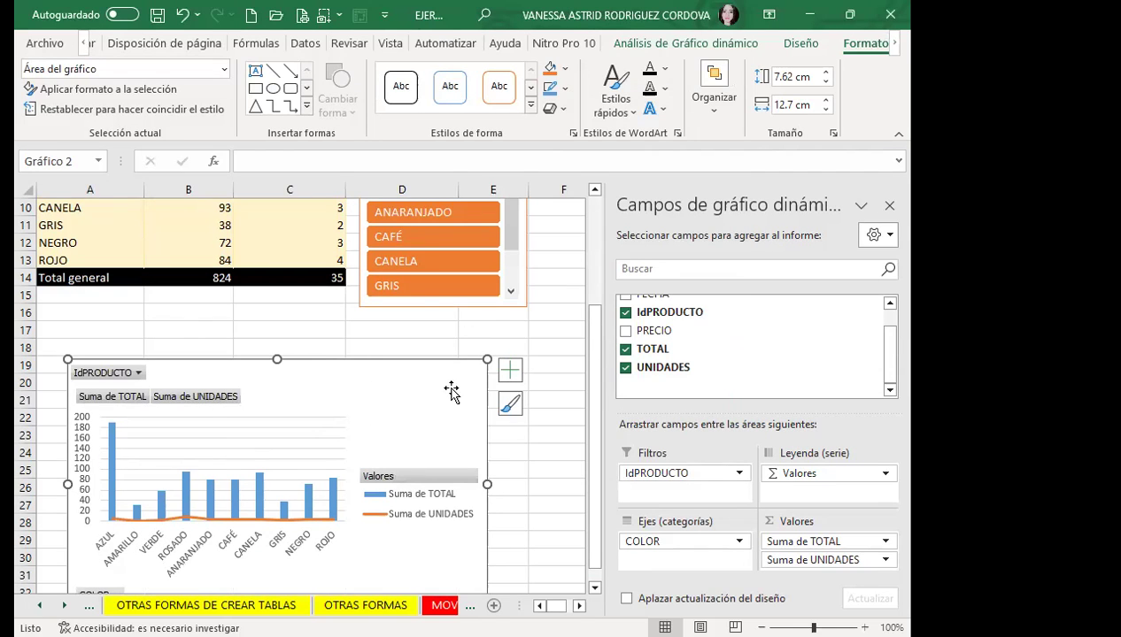
pyautogui.scroll(-1, 443, 389)
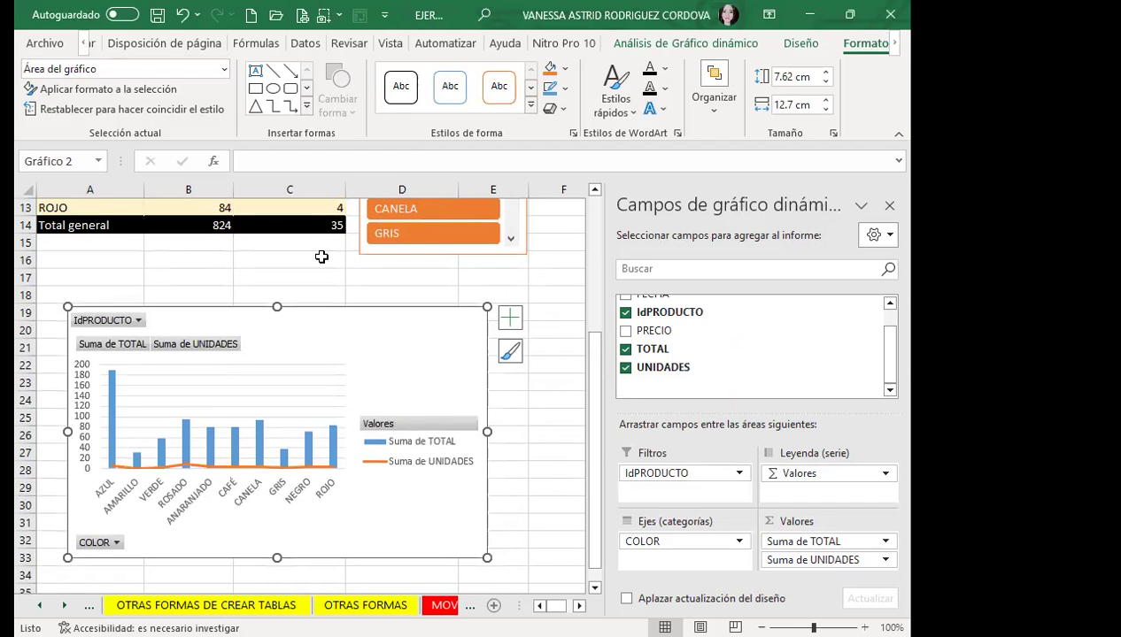
# - Apply the third multicolour palette to the chart and a quick layout with chart title, axis titles and legend
pyautogui.click(797, 45)
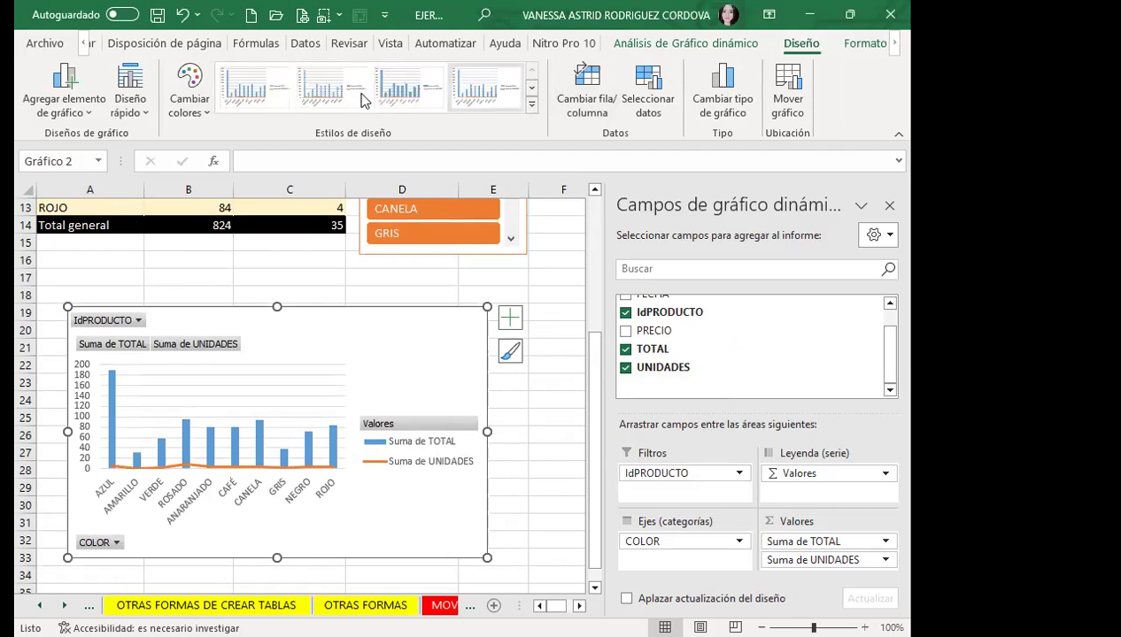
pyautogui.click(196, 104)
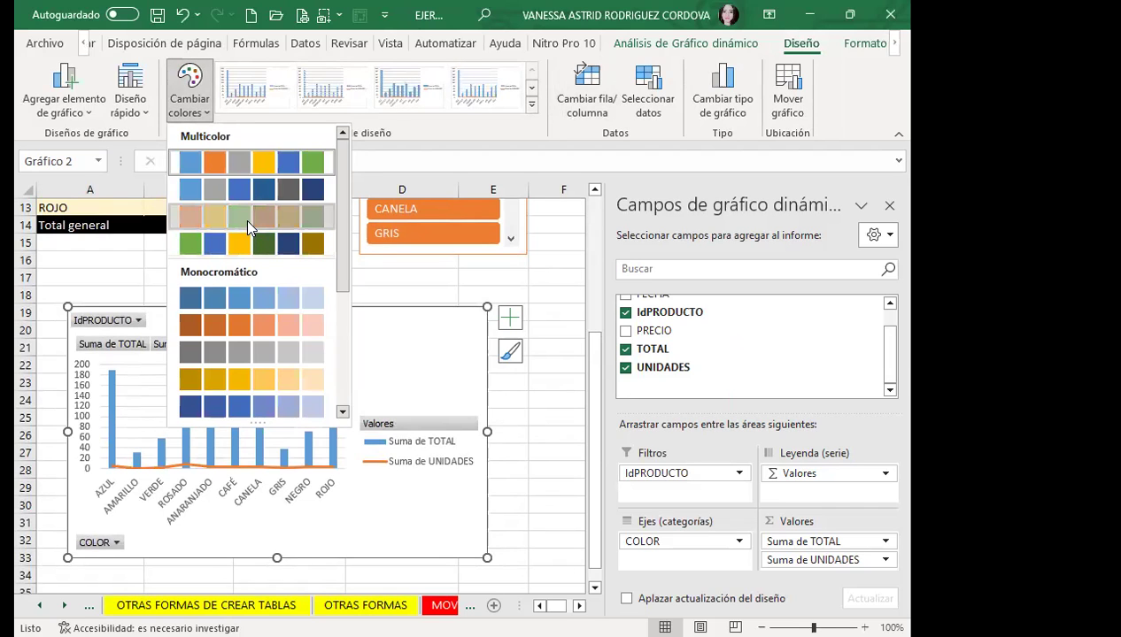
pyautogui.click(244, 217)
pyautogui.click(131, 102)
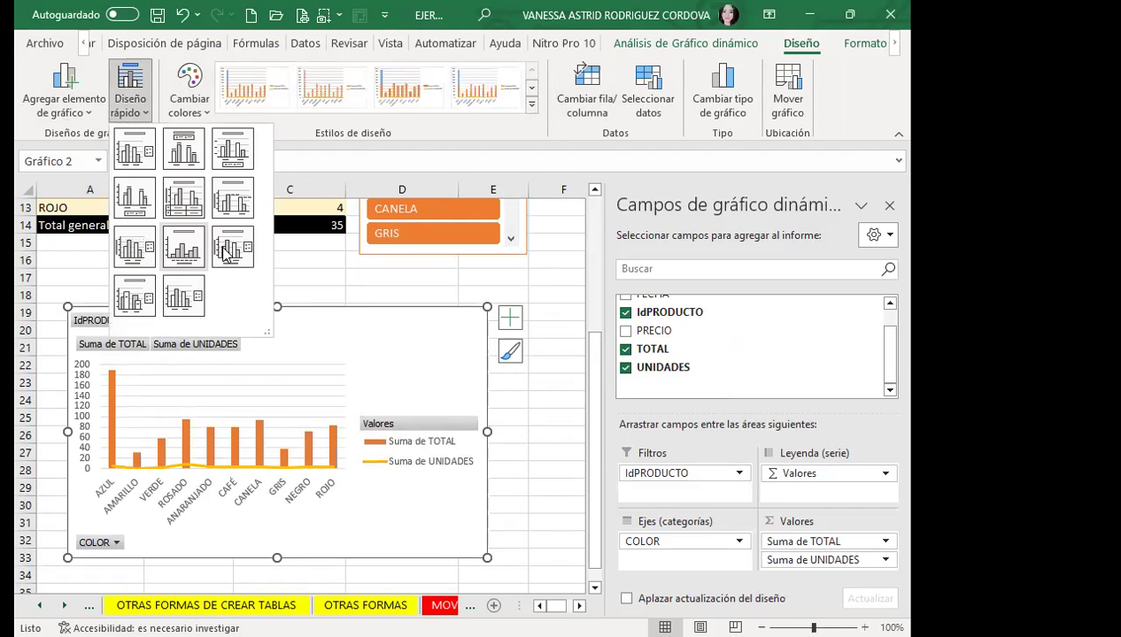
pyautogui.click(241, 250)
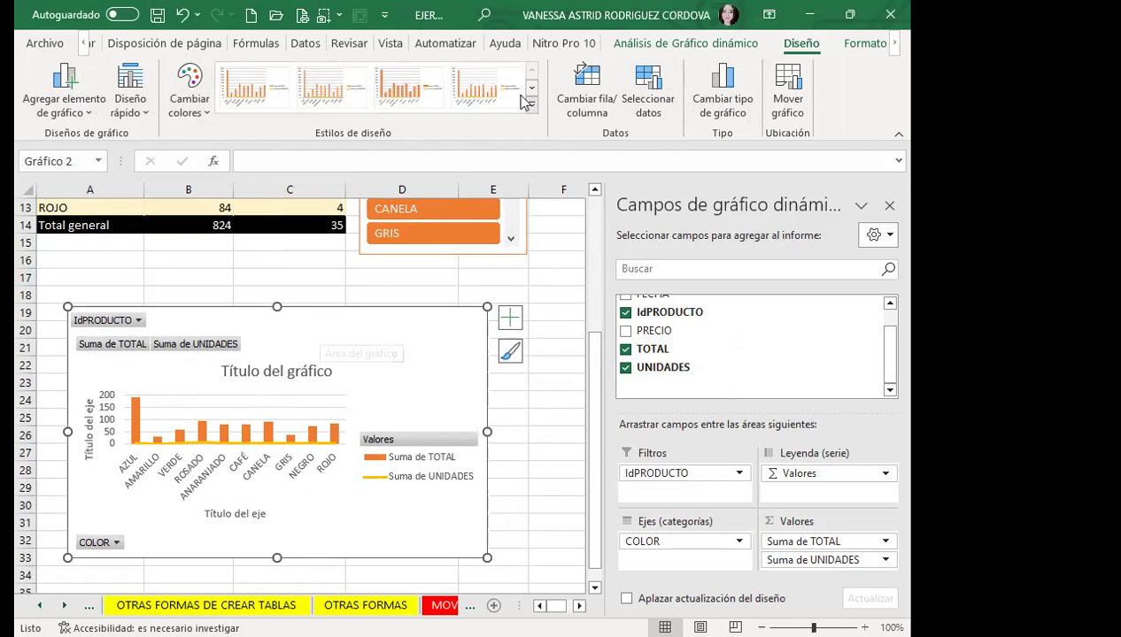
# - Fill the chart's Suma de TOTAL columns with bright cyan
pyautogui.click(865, 43)
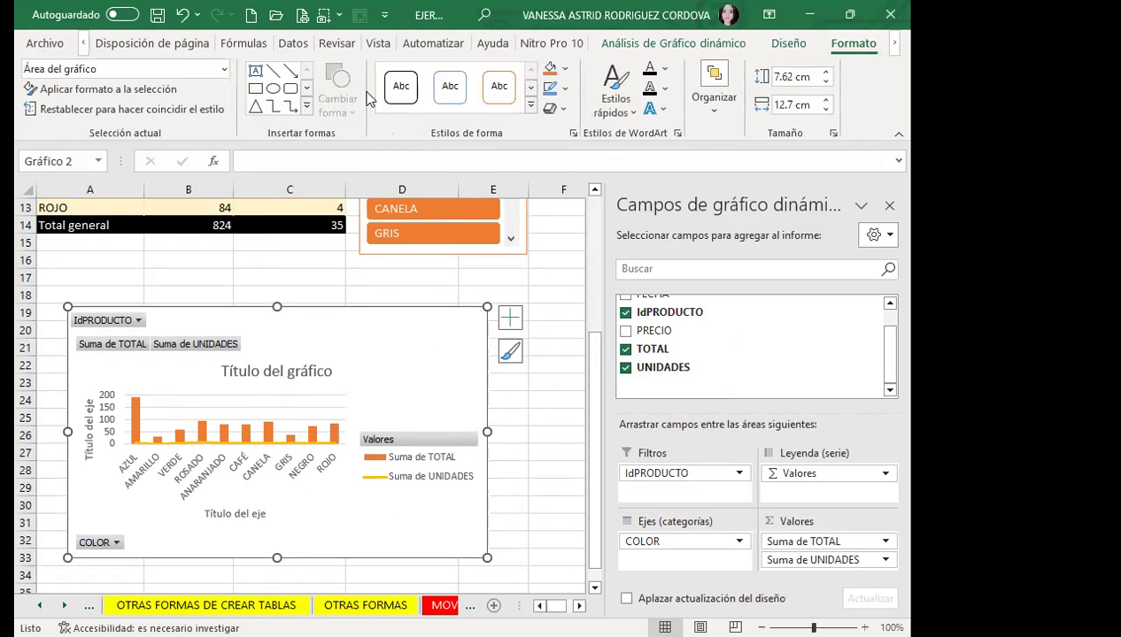
pyautogui.click(314, 440)
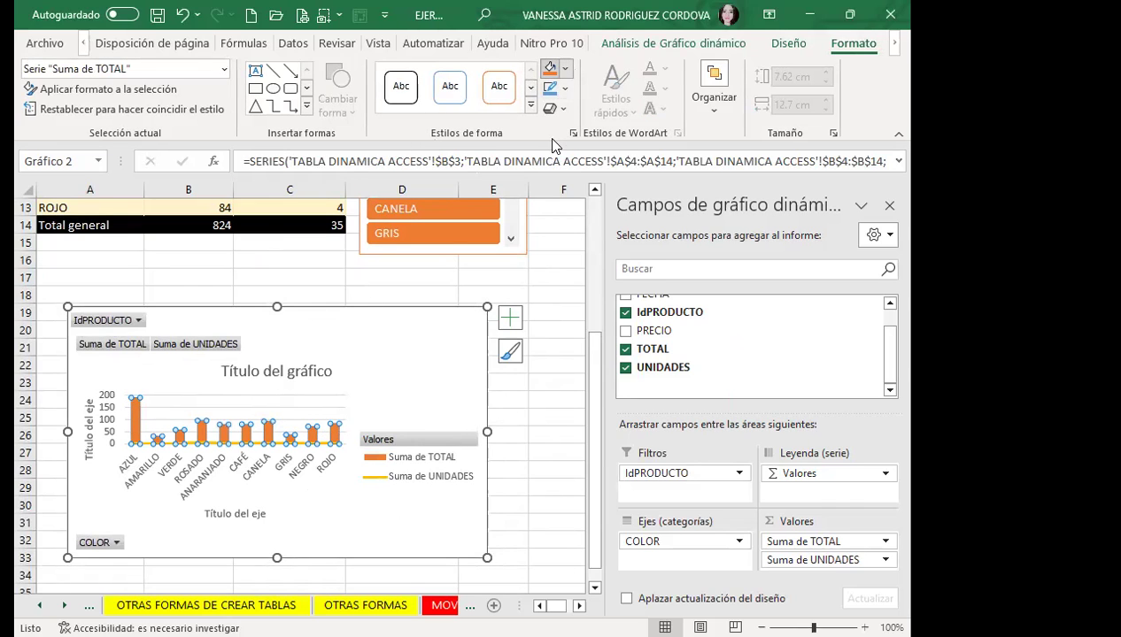
pyautogui.click(565, 69)
pyautogui.click(578, 310)
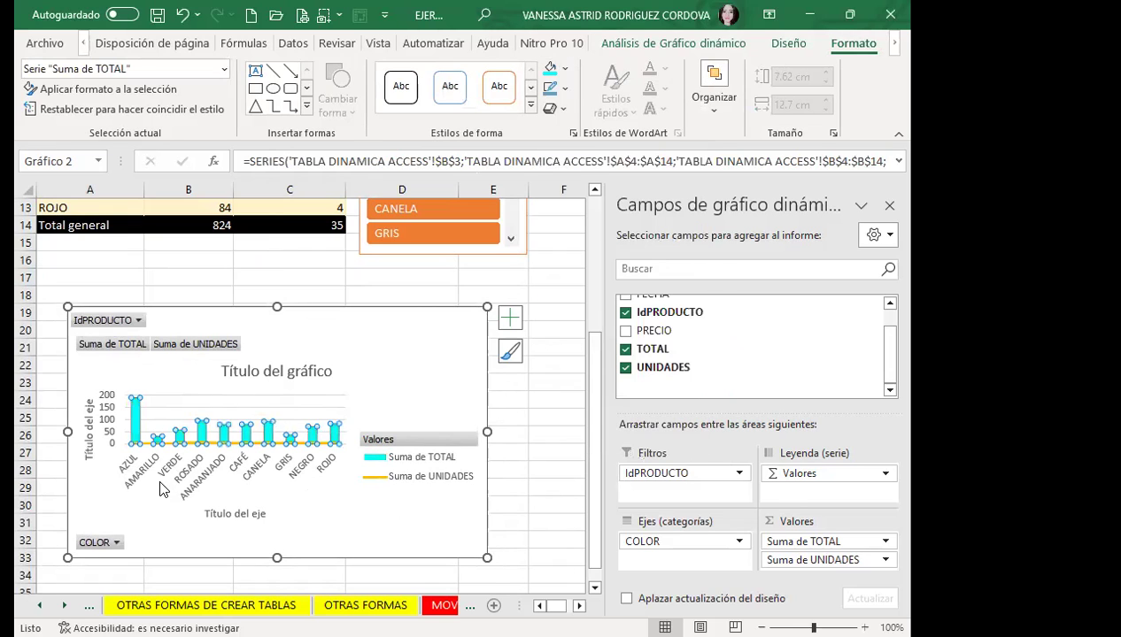
# - Try the cyan fill on the chart's horizontal category axis and undo it
pyautogui.click(139, 471)
pyautogui.click(551, 66)
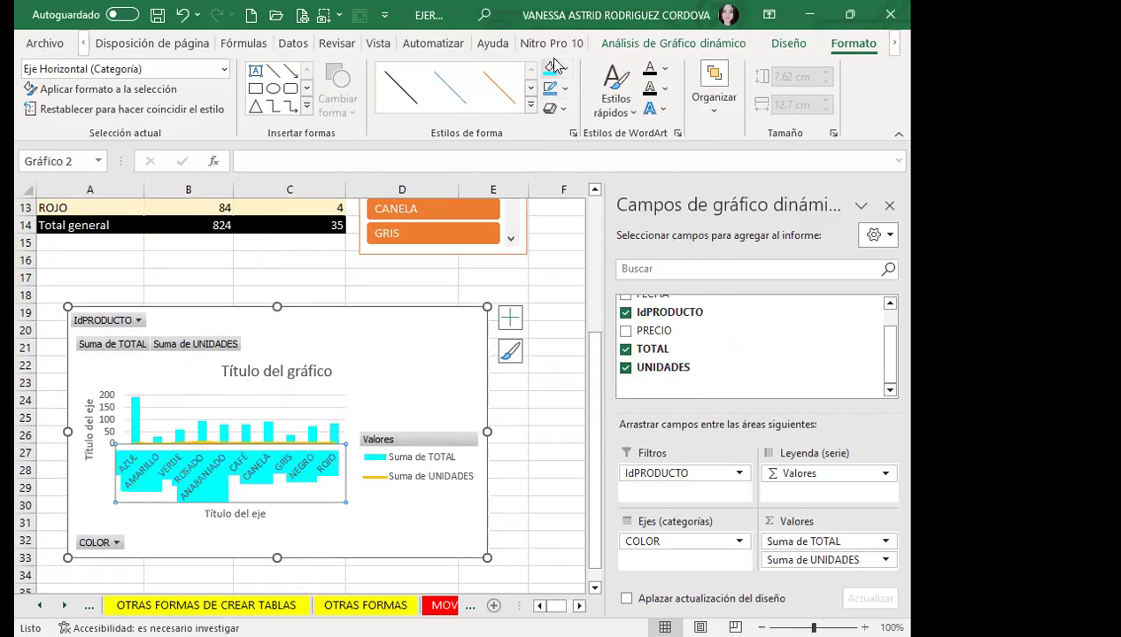
pyautogui.click(107, 412)
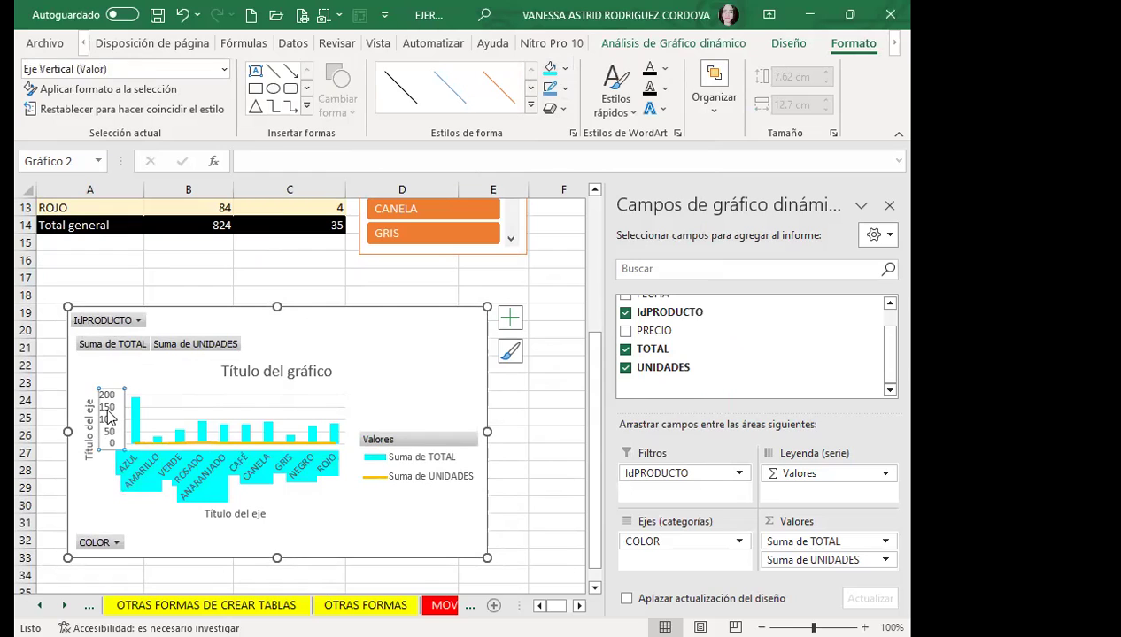
pyautogui.hotkey('ctrl', 'z')
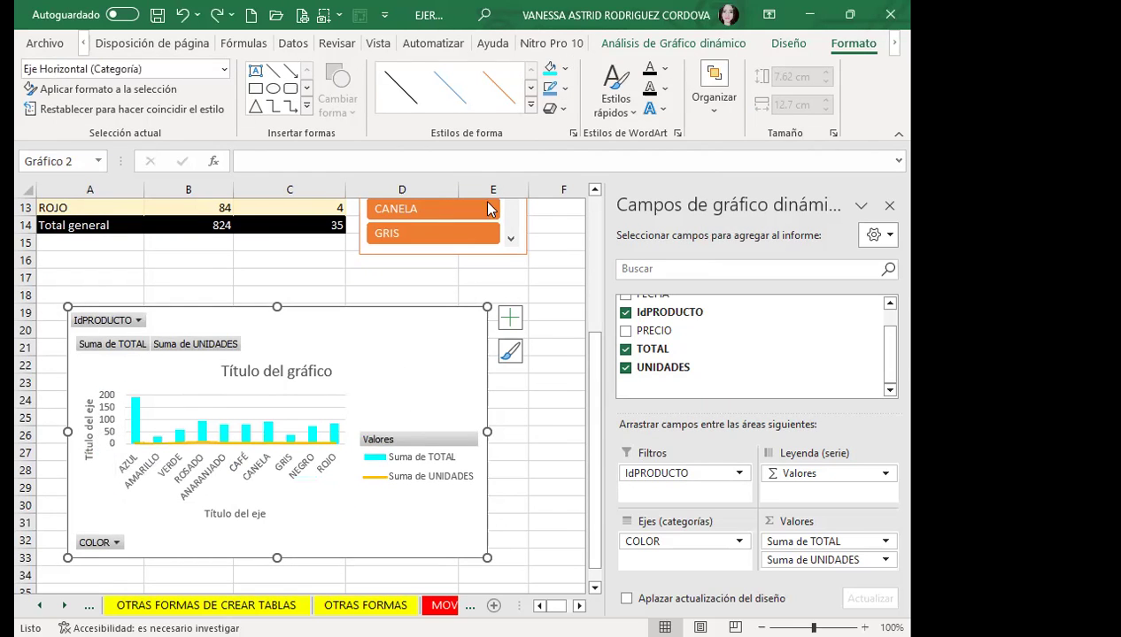
pyautogui.press('Escape')
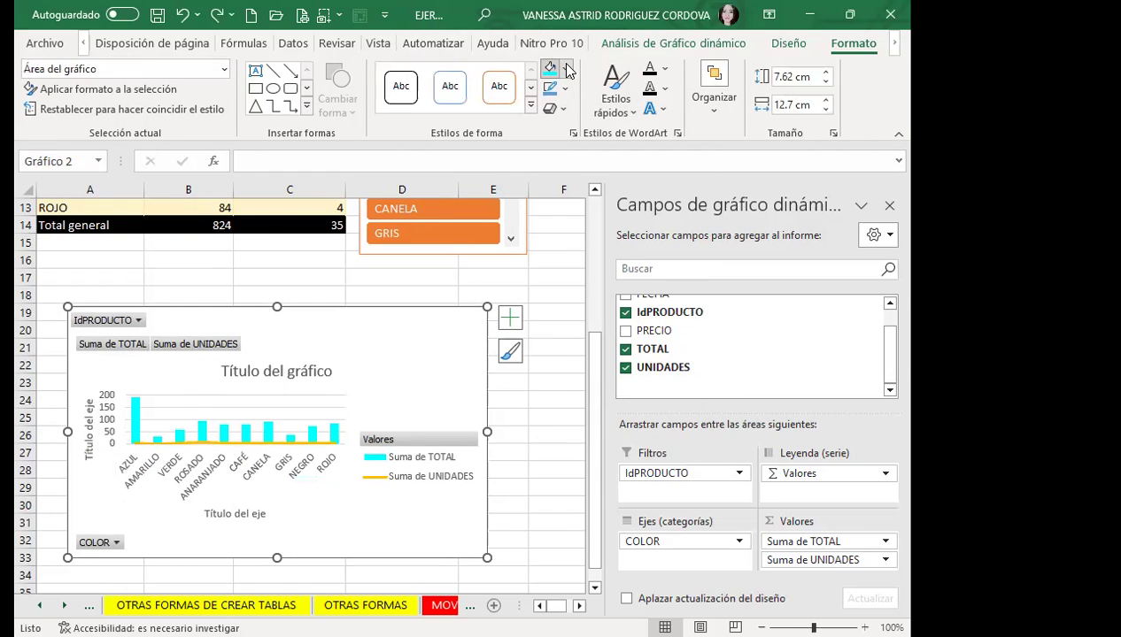
# - Fill the chart area with an online picture found by searching COLORES: the black image with rainbow-coloured upper and lower edges
pyautogui.click(567, 67)
pyautogui.click(605, 389)
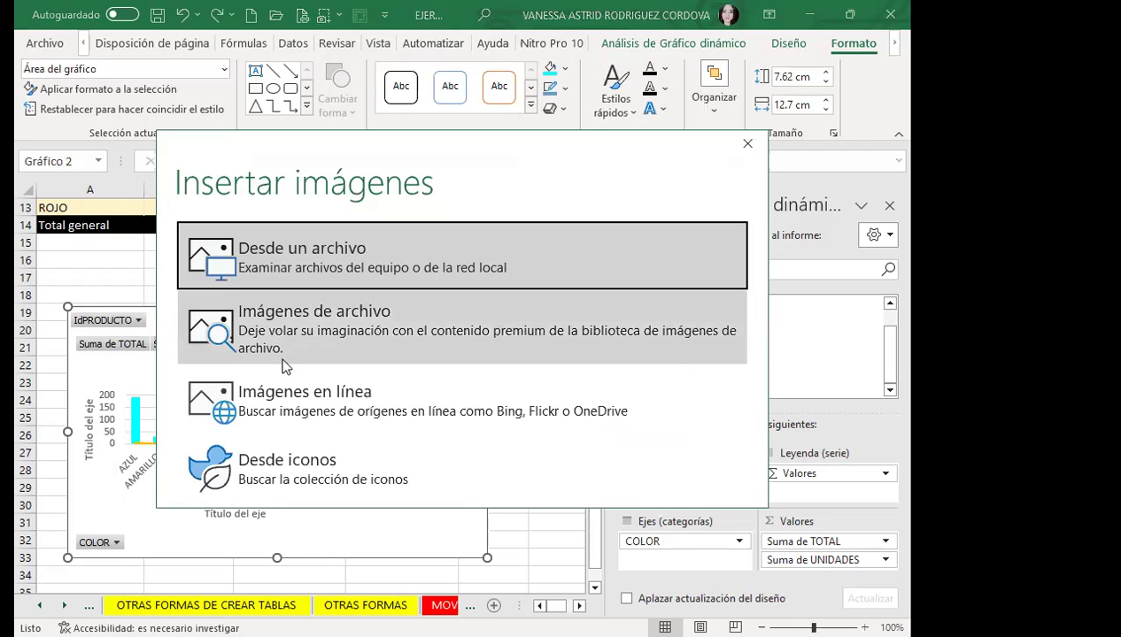
pyautogui.click(239, 341)
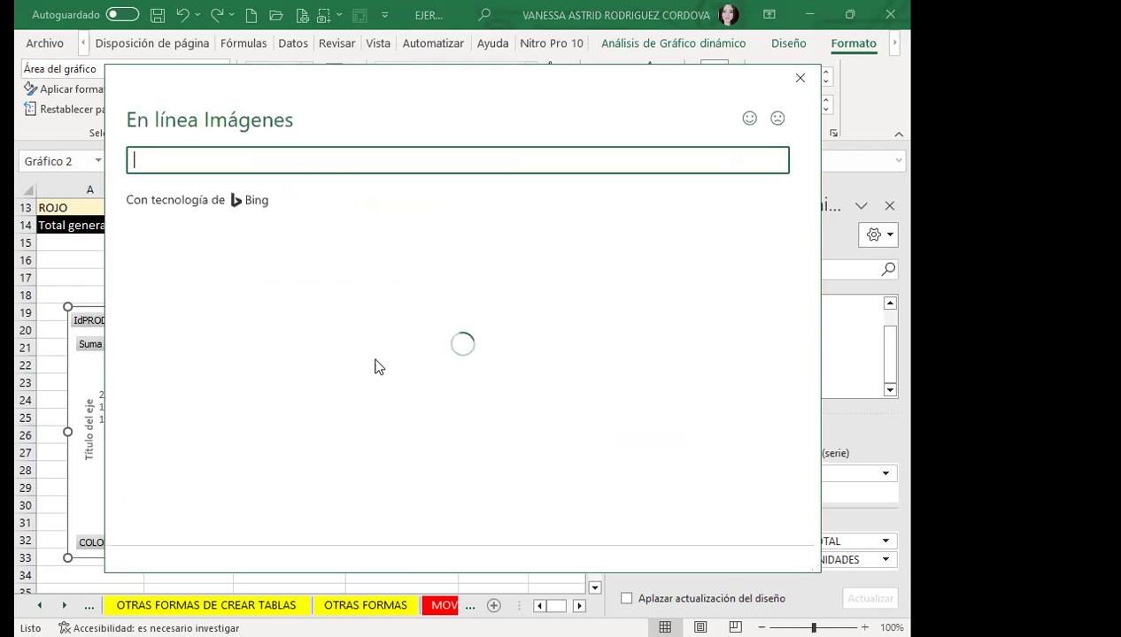
pyautogui.write('COLORES')
pyautogui.press('Return')
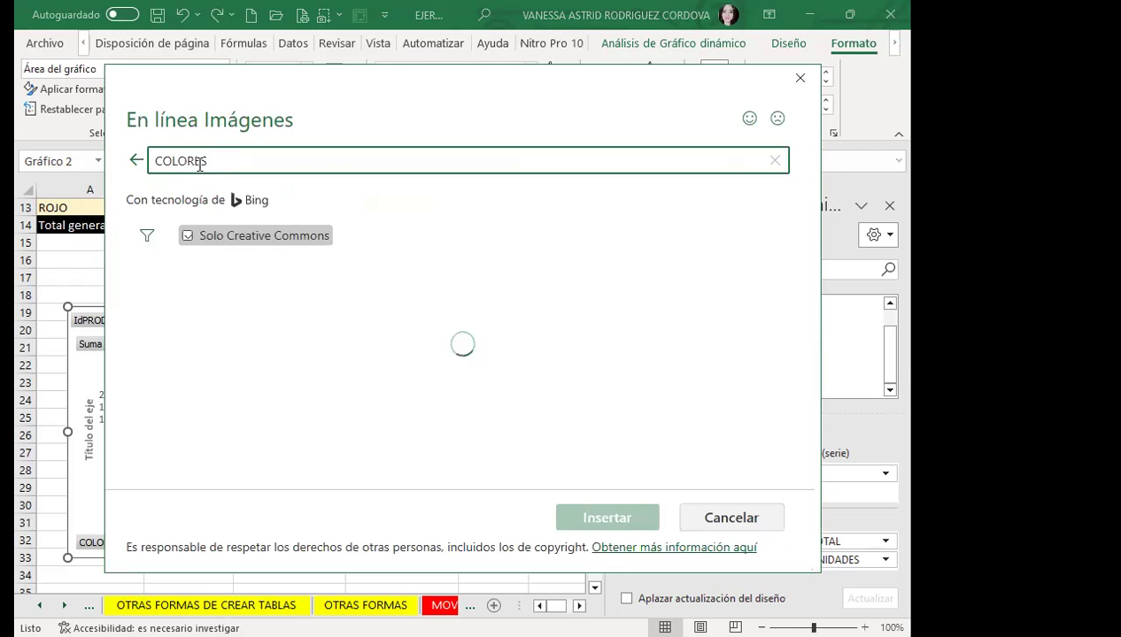
pyautogui.scroll(-2, 374, 392)
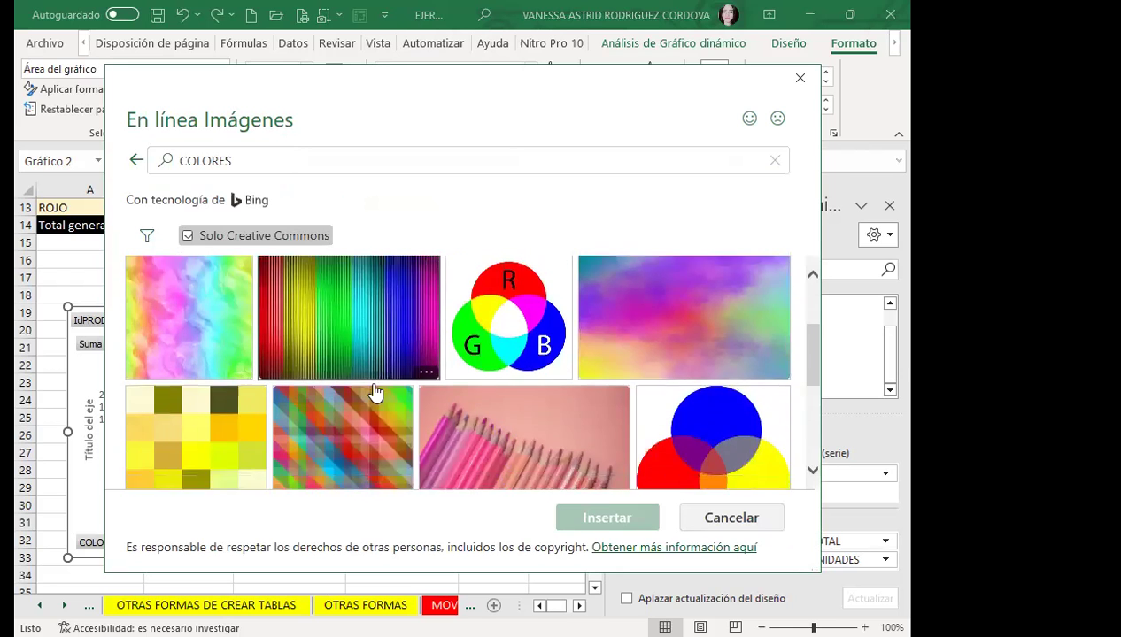
pyautogui.scroll(-3, 374, 392)
pyautogui.click(719, 319)
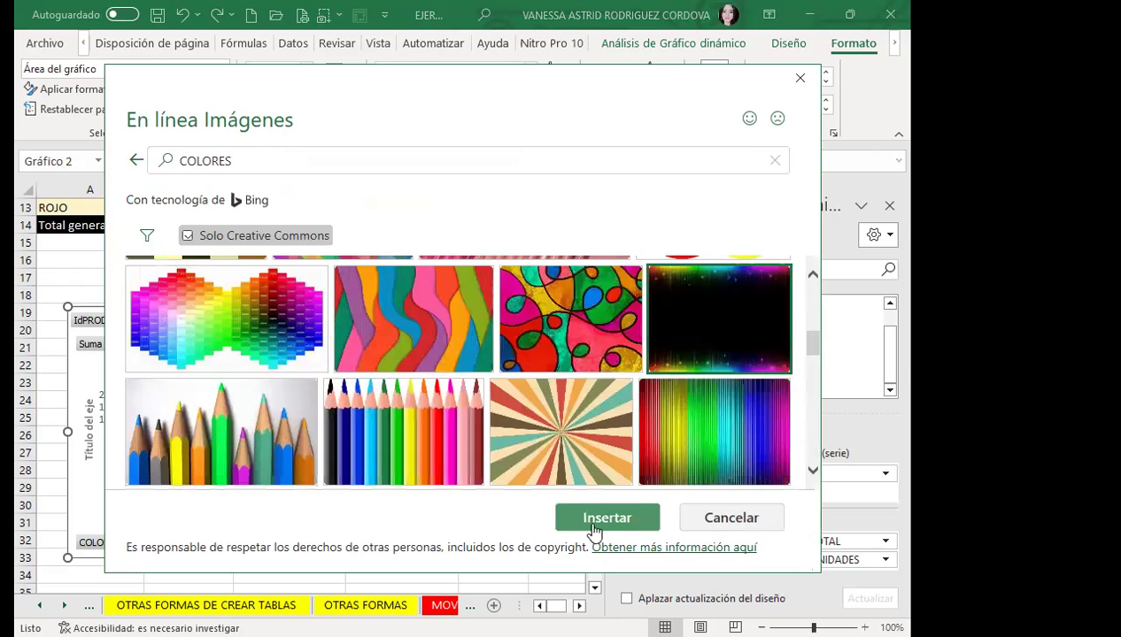
pyautogui.click(607, 518)
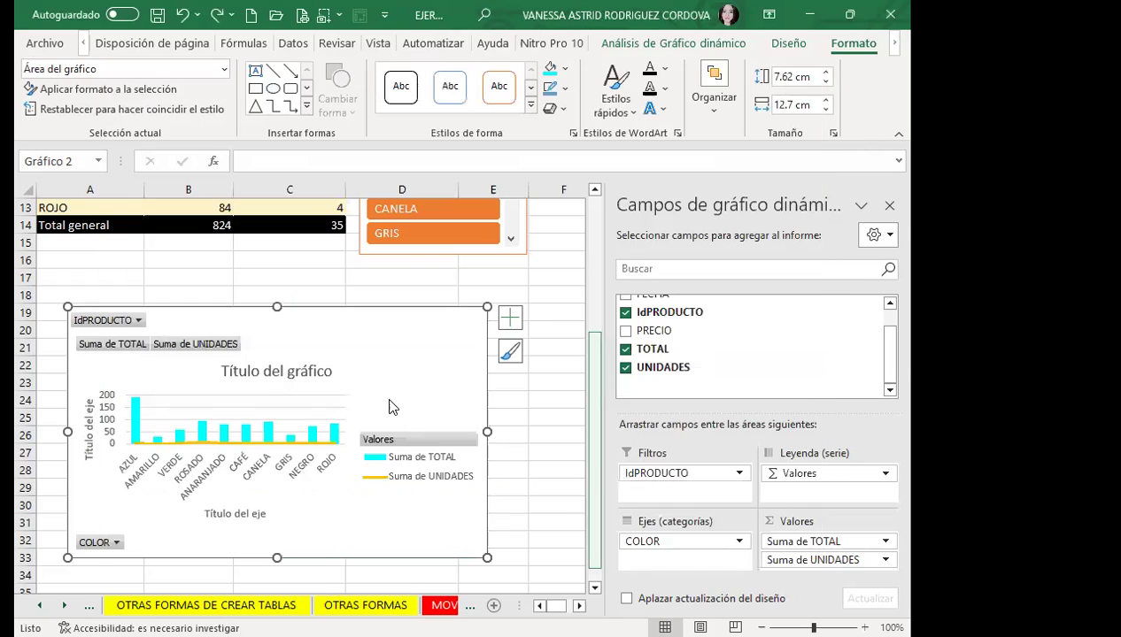
# - Make the chart title bold and white, and colour the category axis labels white
pyautogui.click(274, 372)
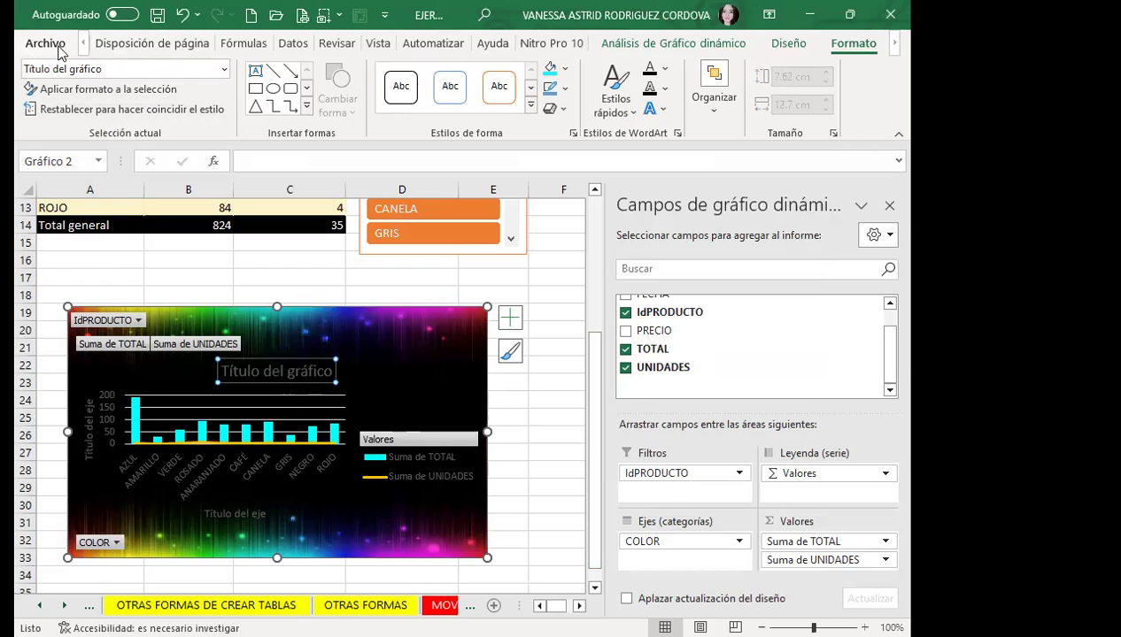
pyautogui.click(115, 46)
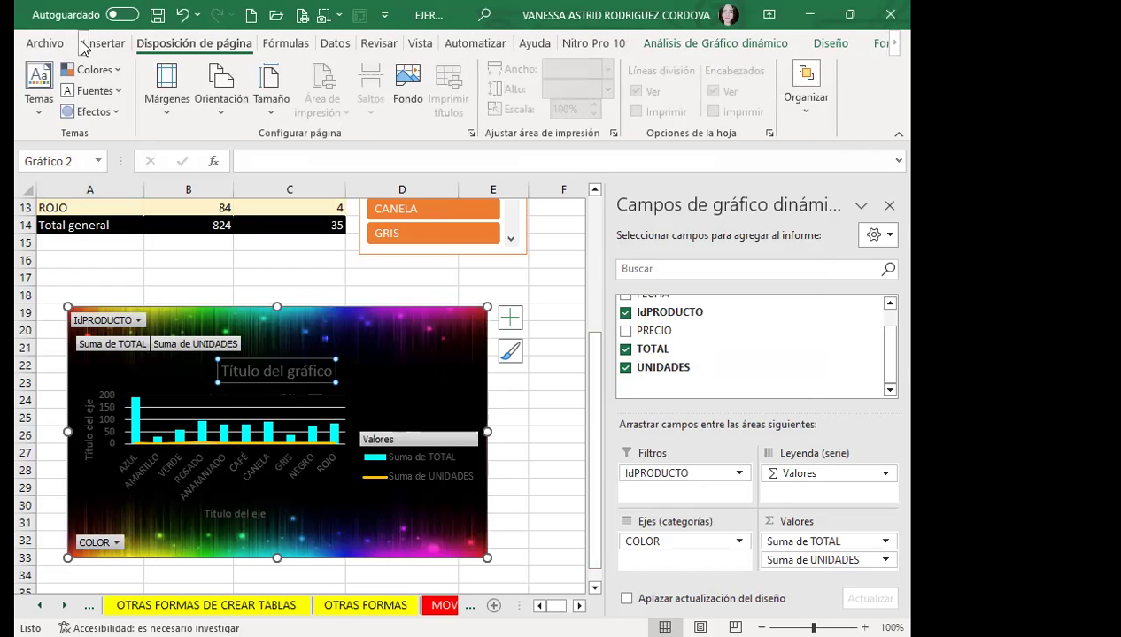
pyautogui.click(104, 46)
pyautogui.doubleClick(109, 46)
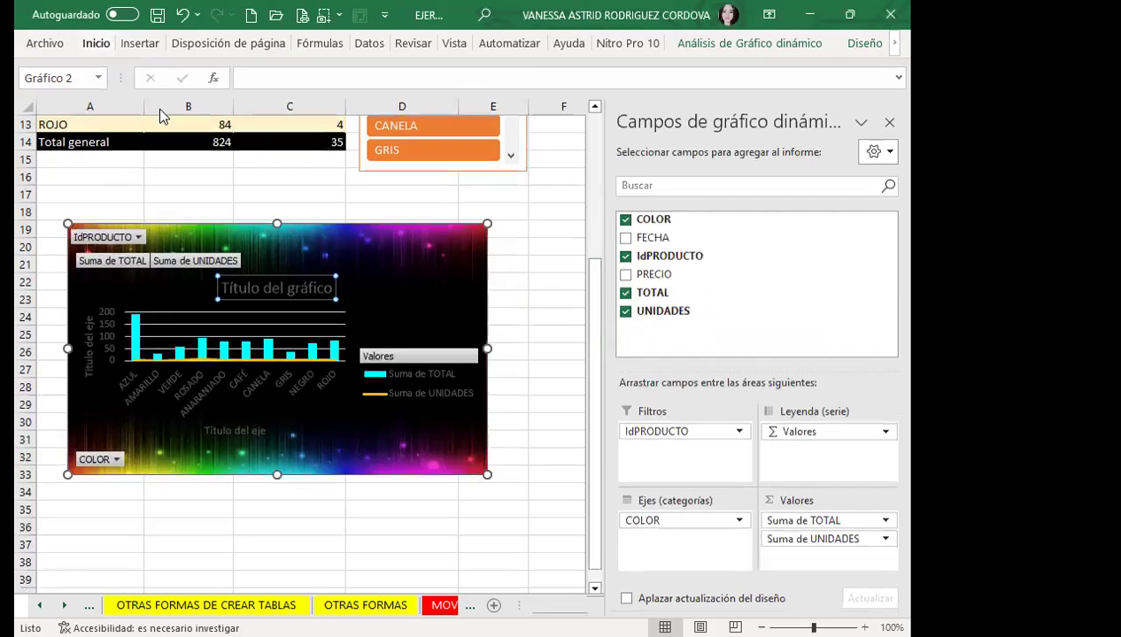
pyautogui.scroll(2, 243, 335)
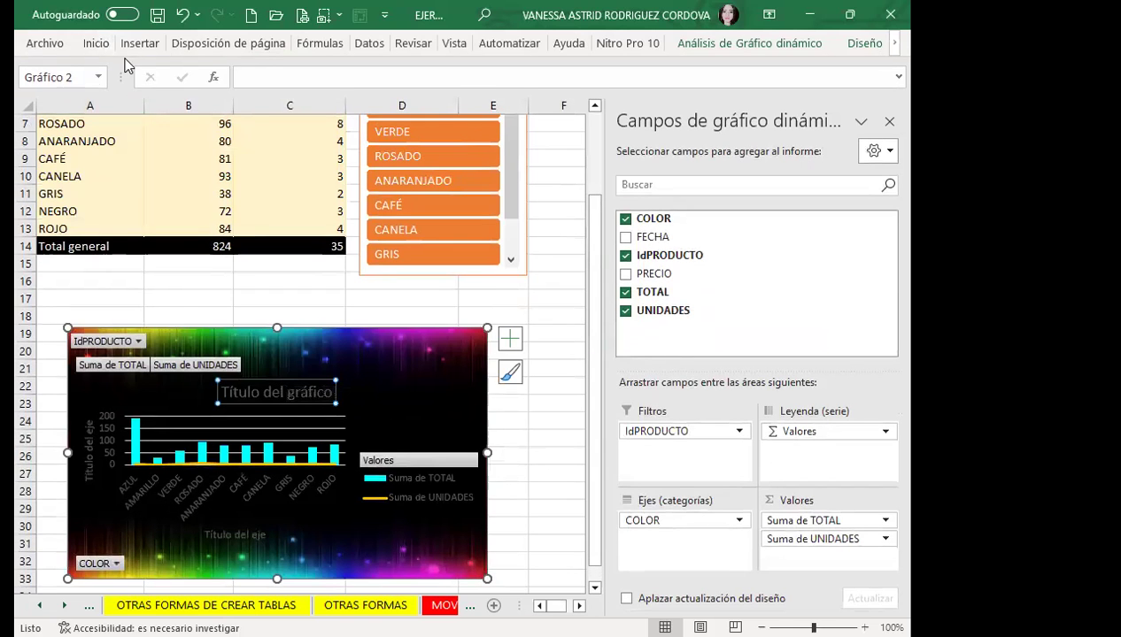
pyautogui.click(94, 44)
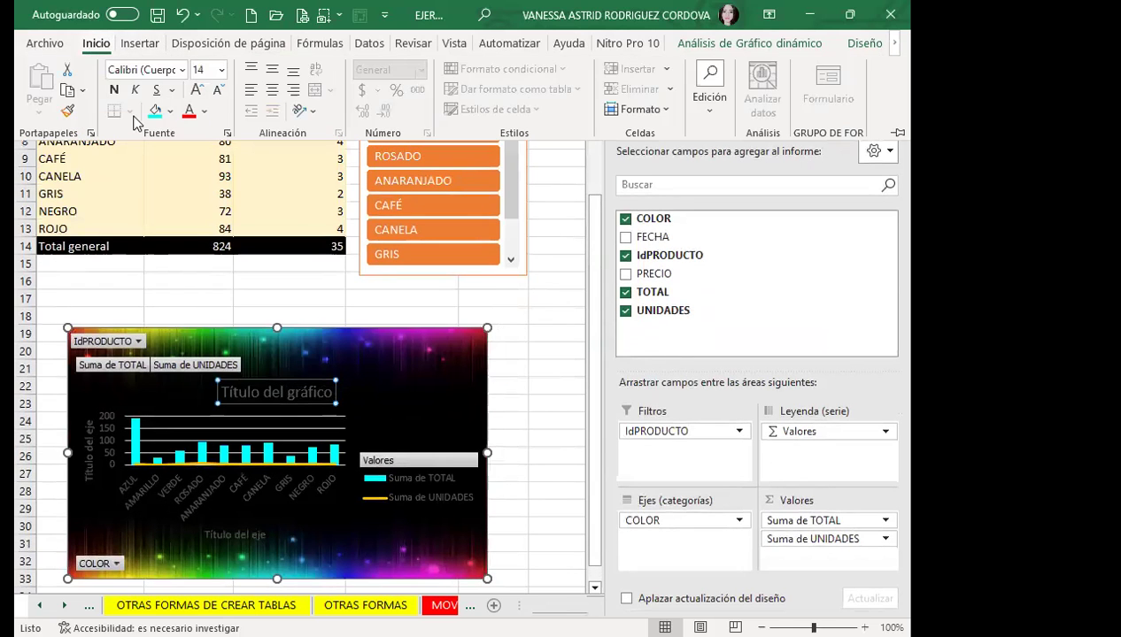
pyautogui.click(113, 89)
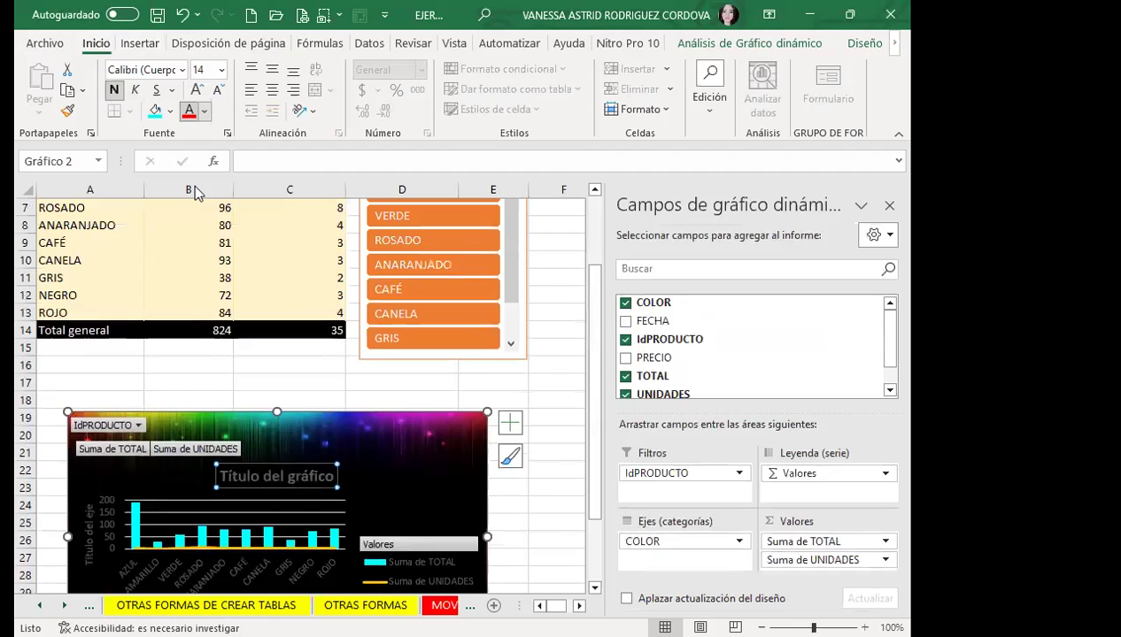
pyautogui.scroll(-2, 202, 465)
pyautogui.click(202, 465)
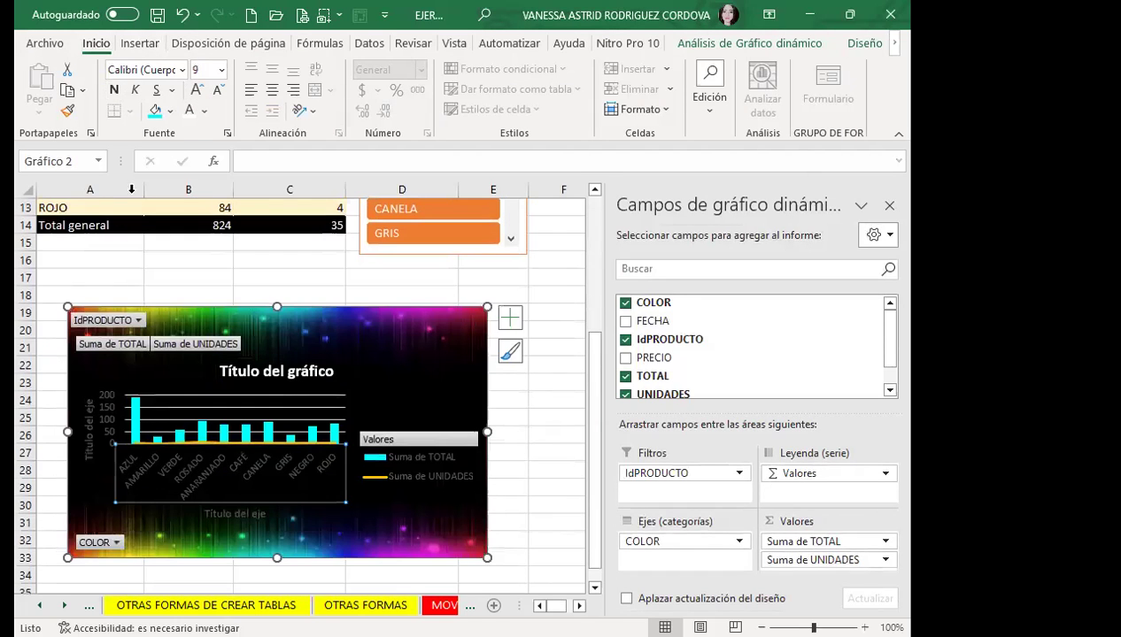
# - Fill the chart legend with bright cyan and set its text colour to Negro, Texto 1
pyautogui.click(398, 481)
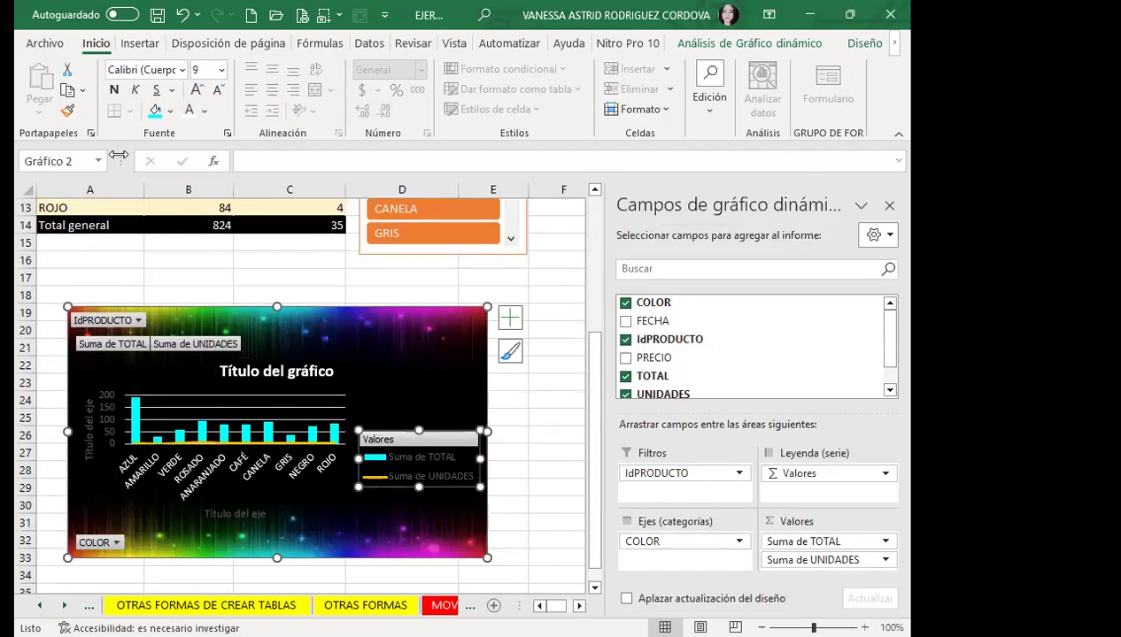
pyautogui.click(155, 111)
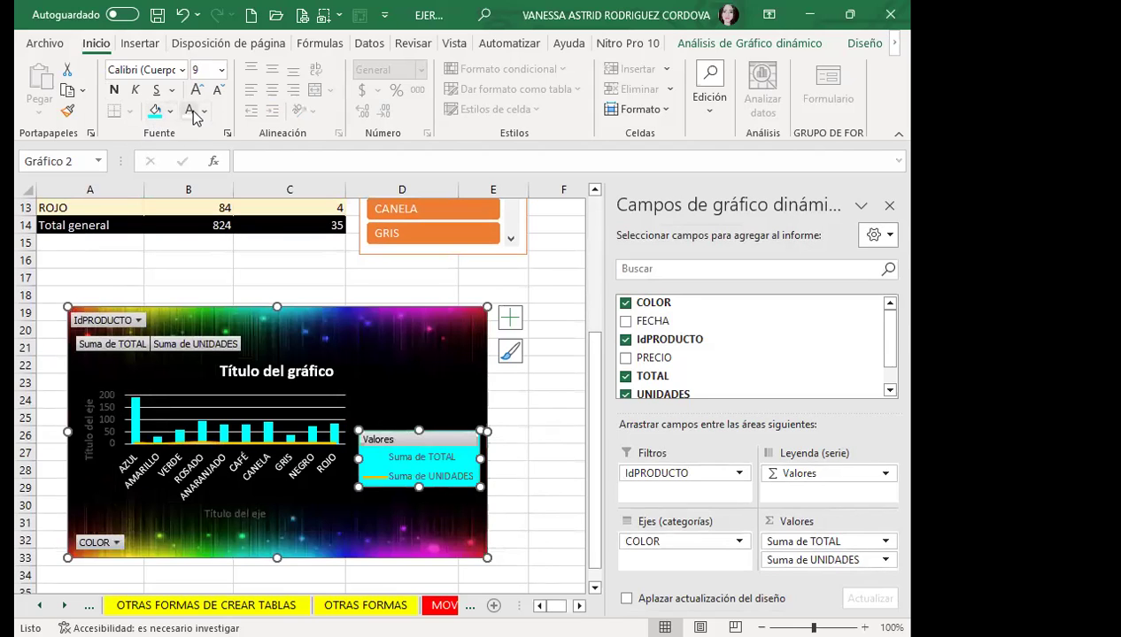
pyautogui.click(190, 112)
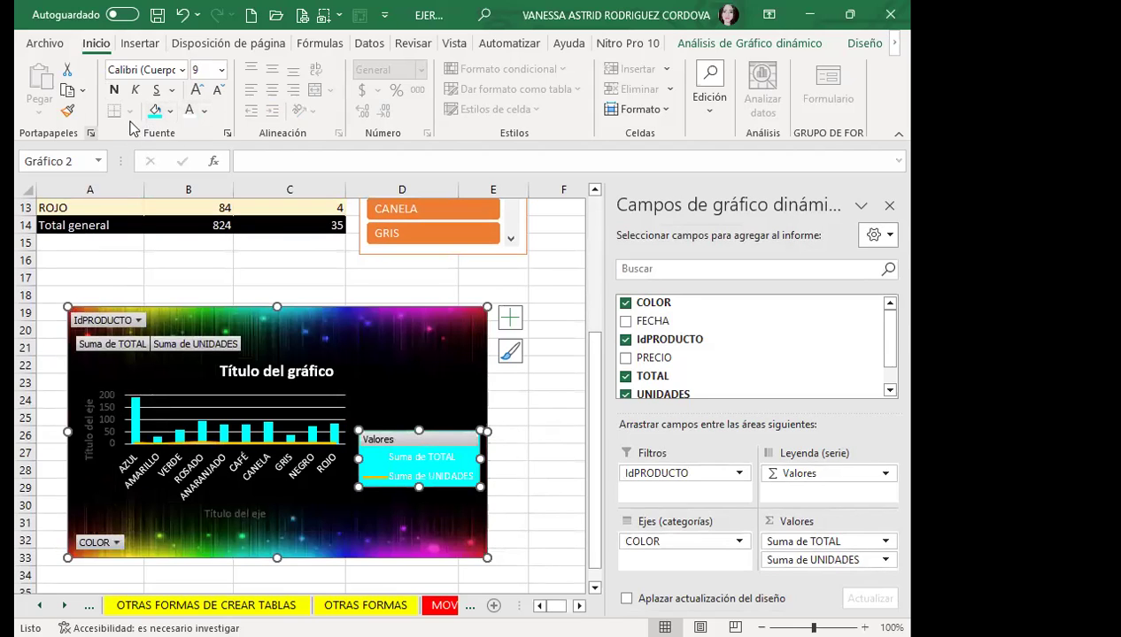
pyautogui.click(204, 112)
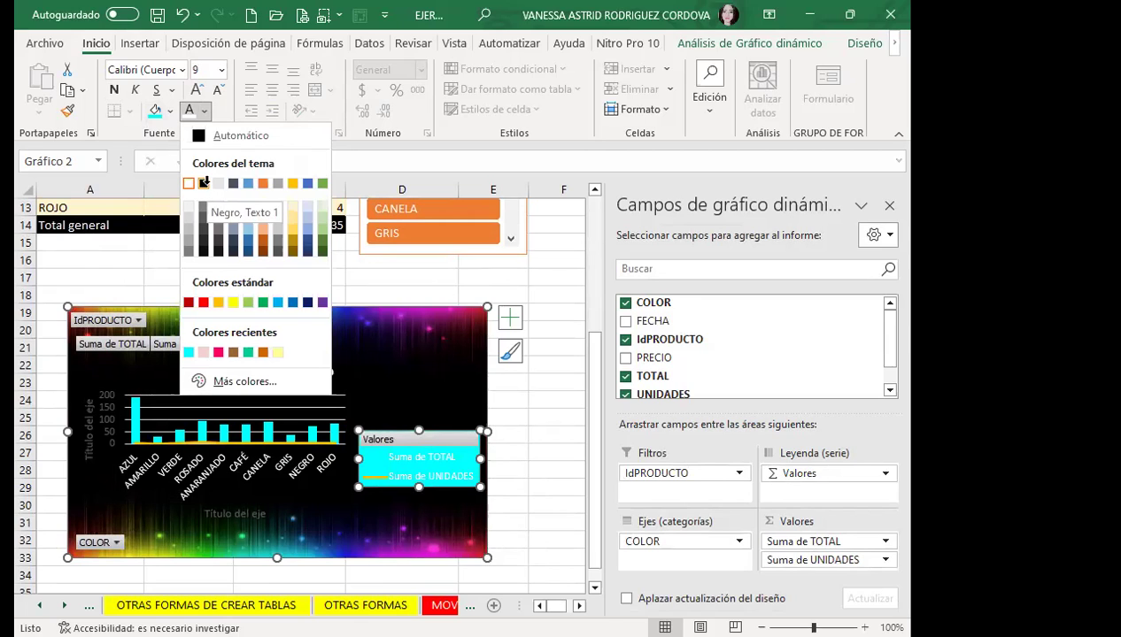
pyautogui.click(204, 184)
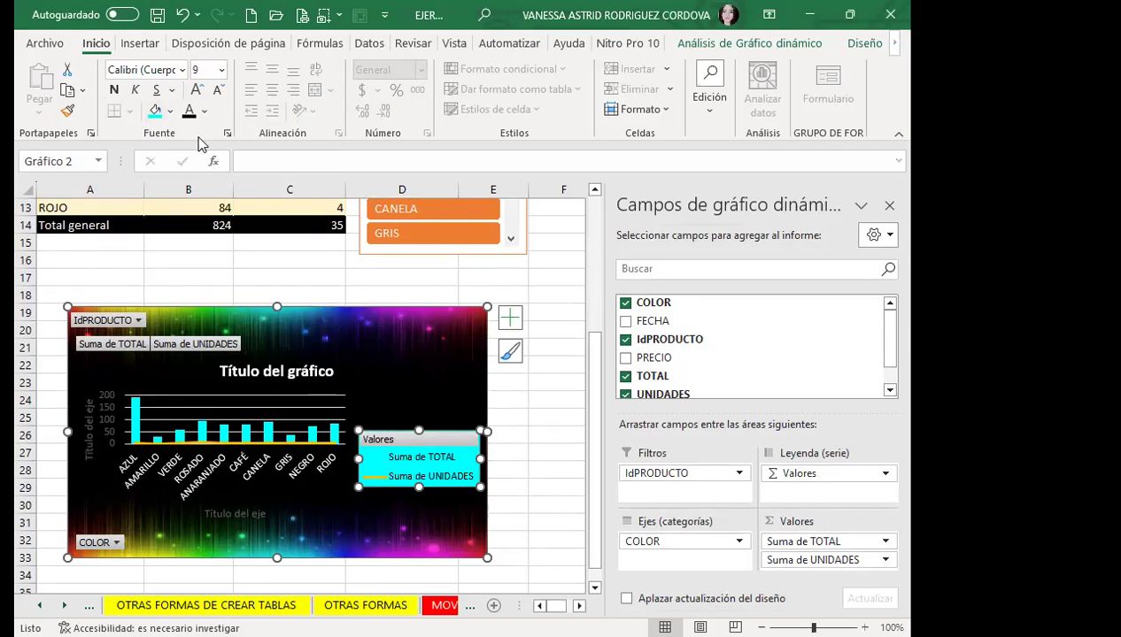
# - Colour the value axis numbers white and delete both axis titles from the chart
pyautogui.click(108, 414)
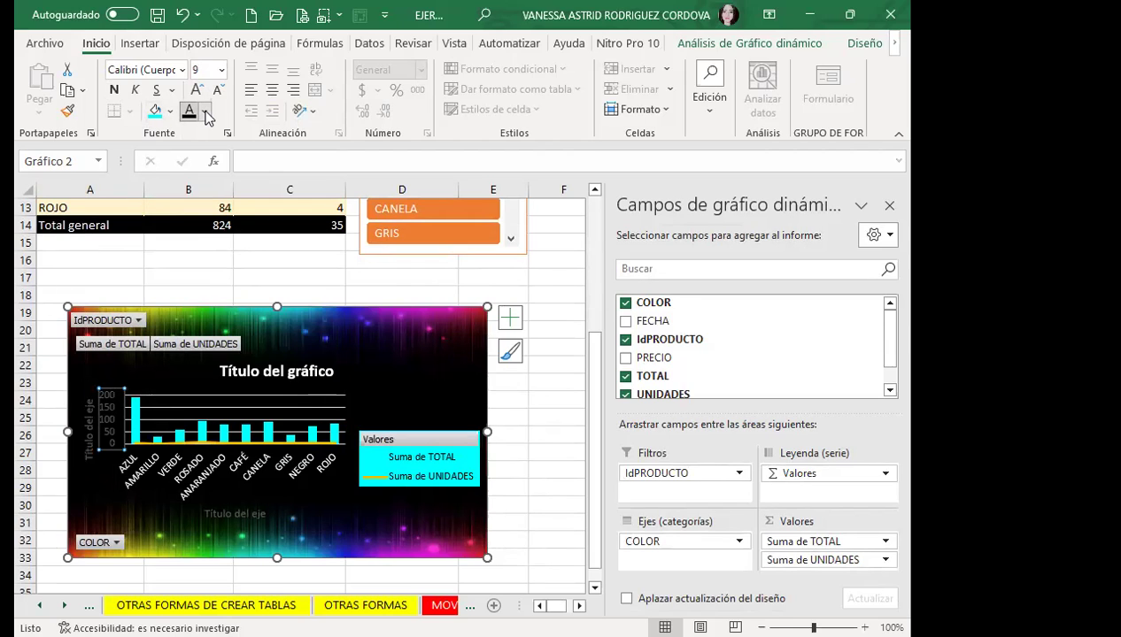
pyautogui.click(90, 412)
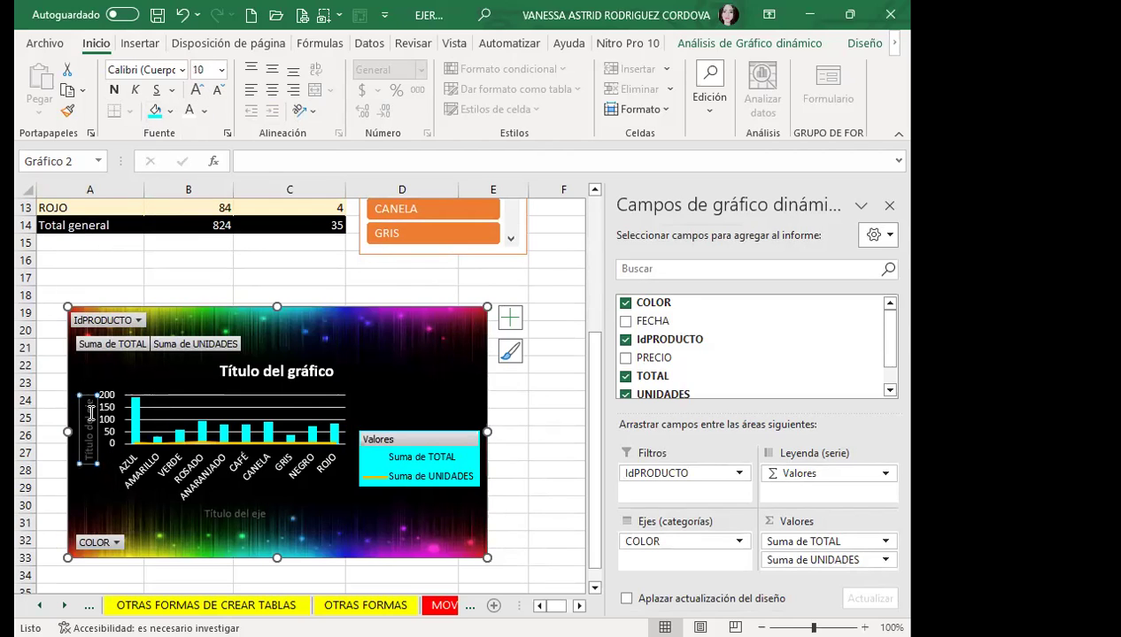
pyautogui.press('Delete')
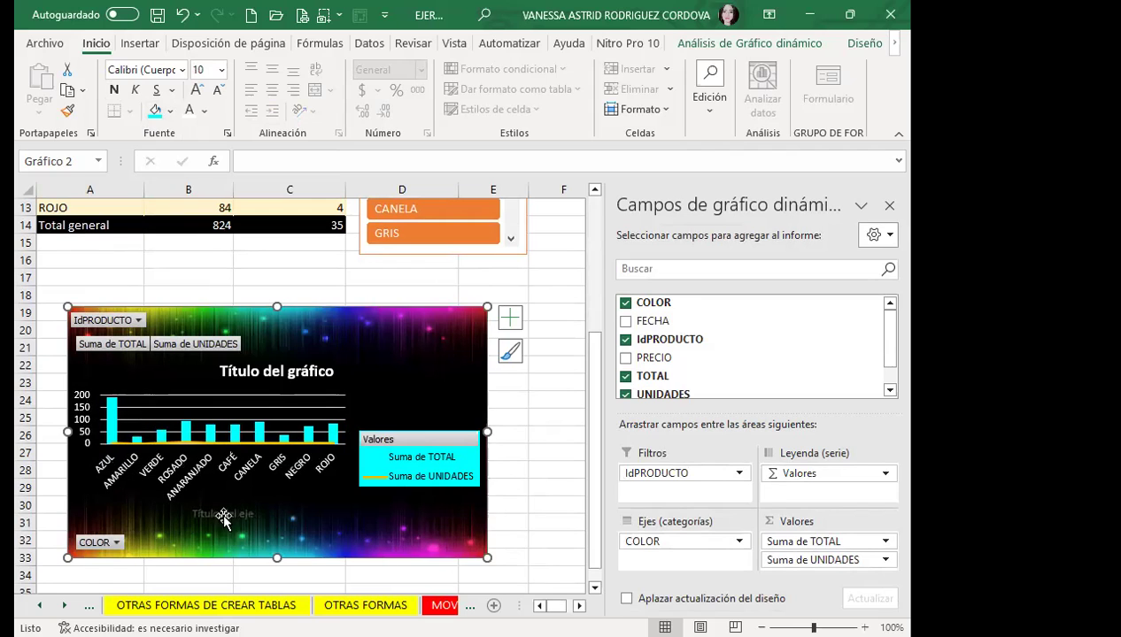
pyautogui.press('Delete')
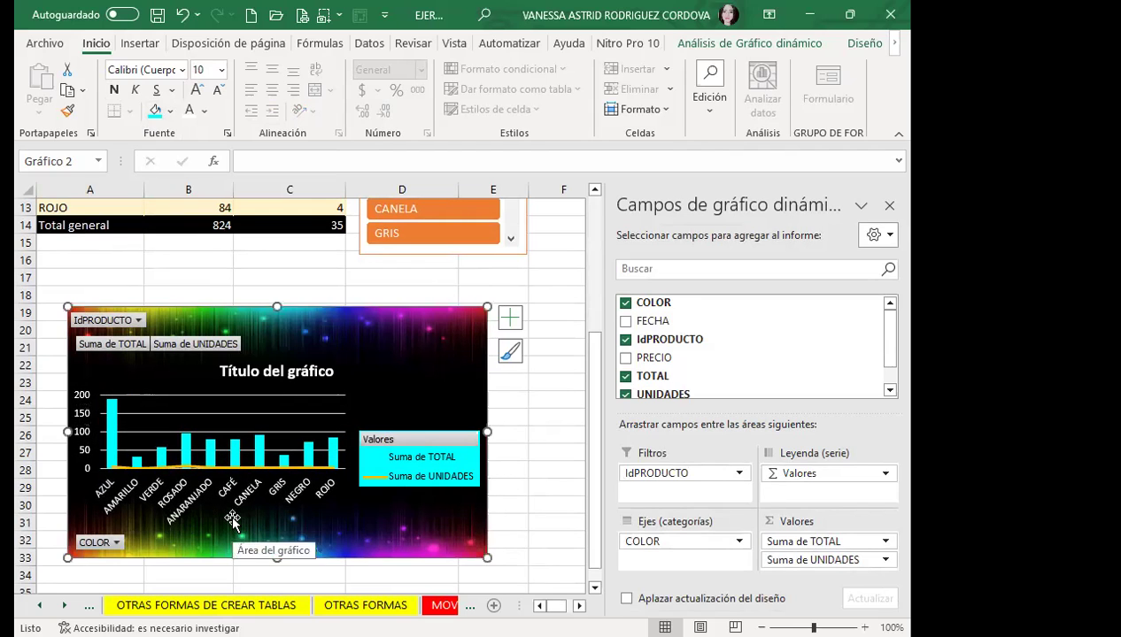
# - Enlarge the pivot chart so it extends into column F, and change its title to TABLA DE ACCESS
pyautogui.moveTo(483, 556); pyautogui.dragTo(548, 570)
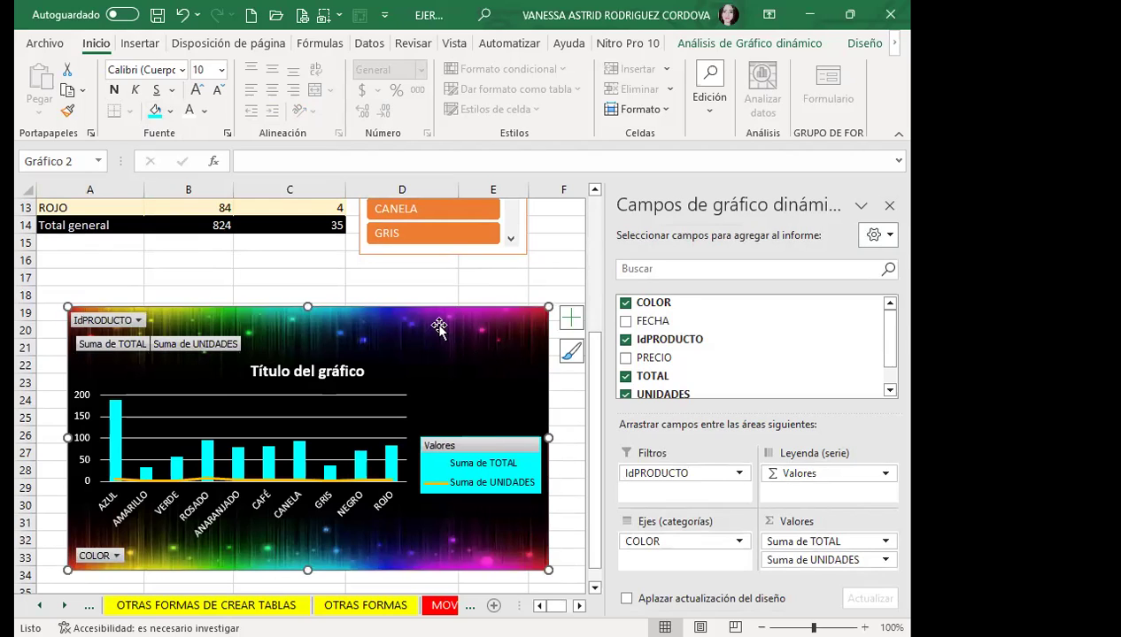
pyautogui.click(299, 373)
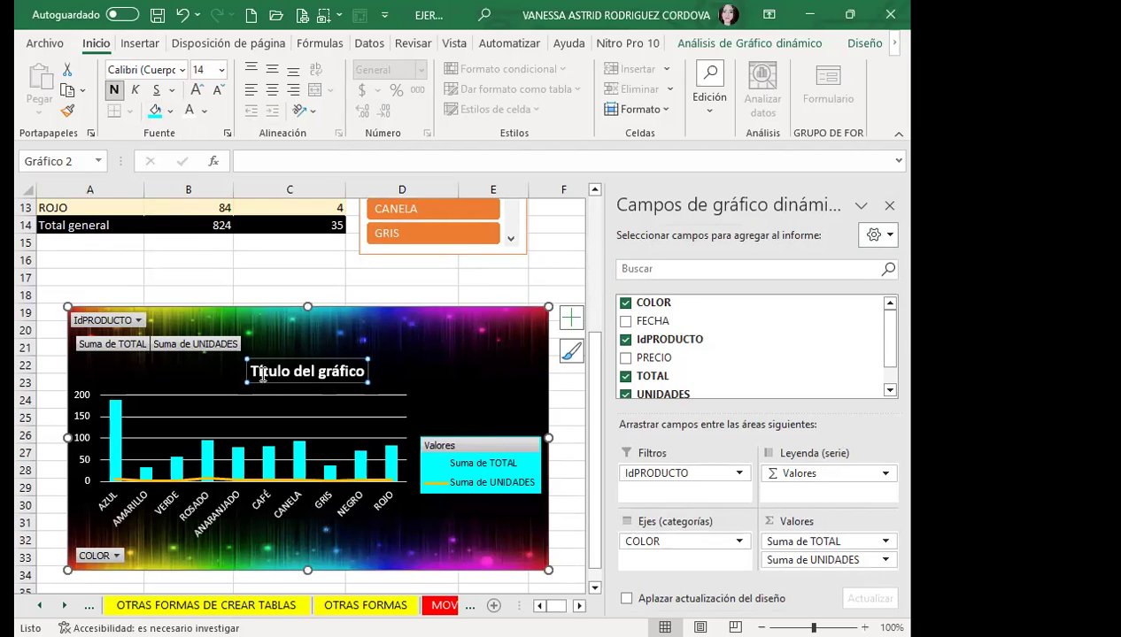
pyautogui.tripleClick(269, 375)
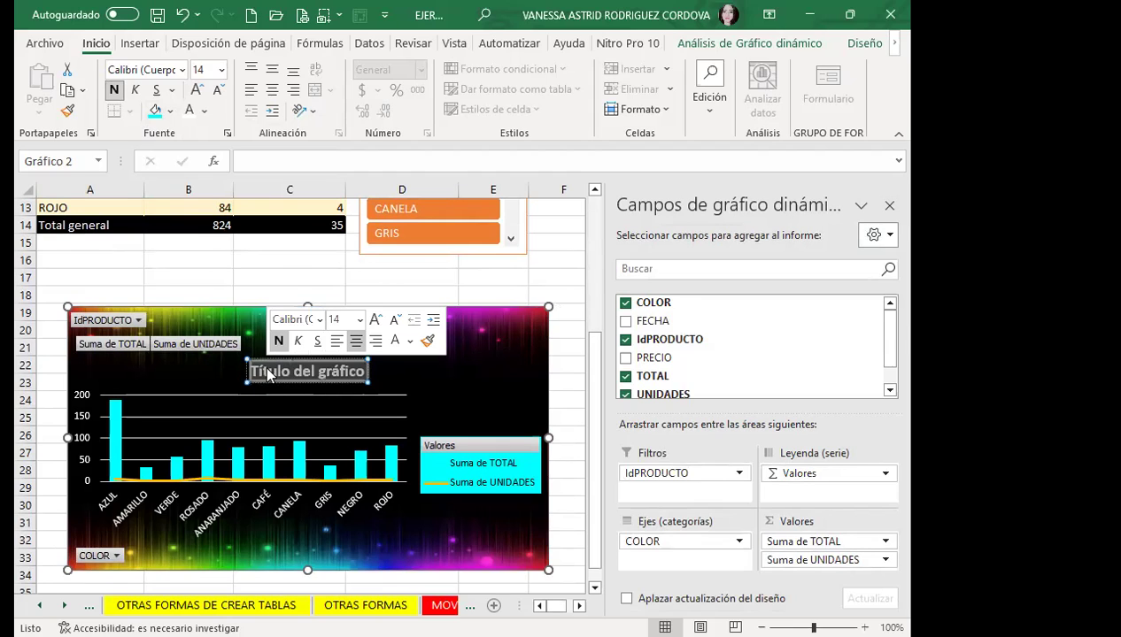
pyautogui.write('TABL')
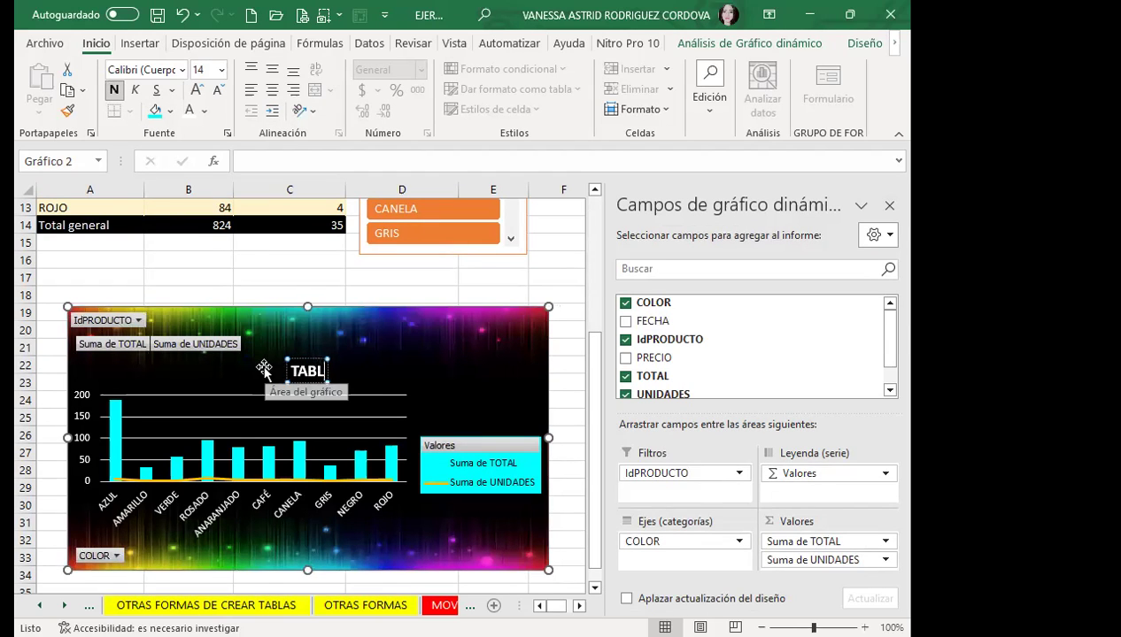
pyautogui.write('A DE ACCESS')
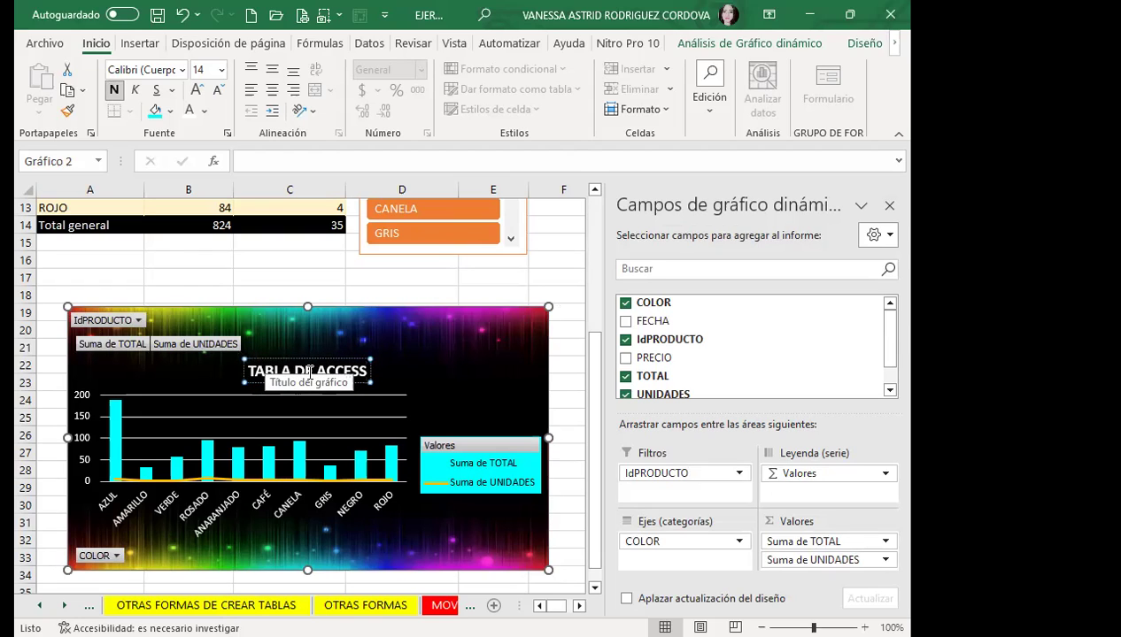
pyautogui.click(389, 359)
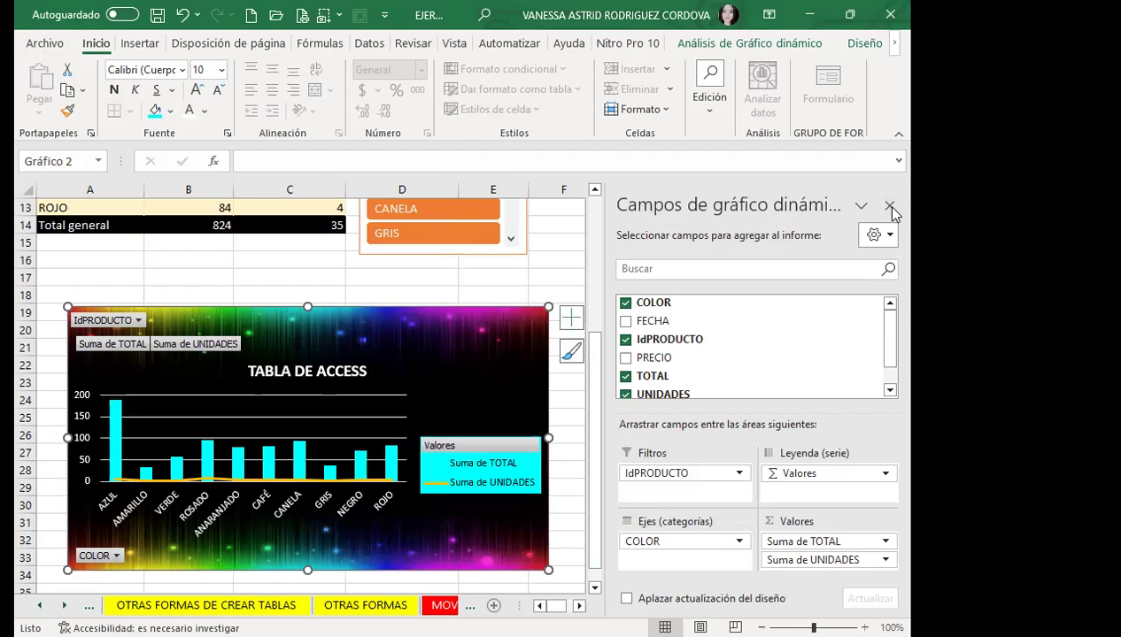
# - Add the PRECIO field to the pivot chart and table values, and close the field list
pyautogui.scroll(4, 349, 367)
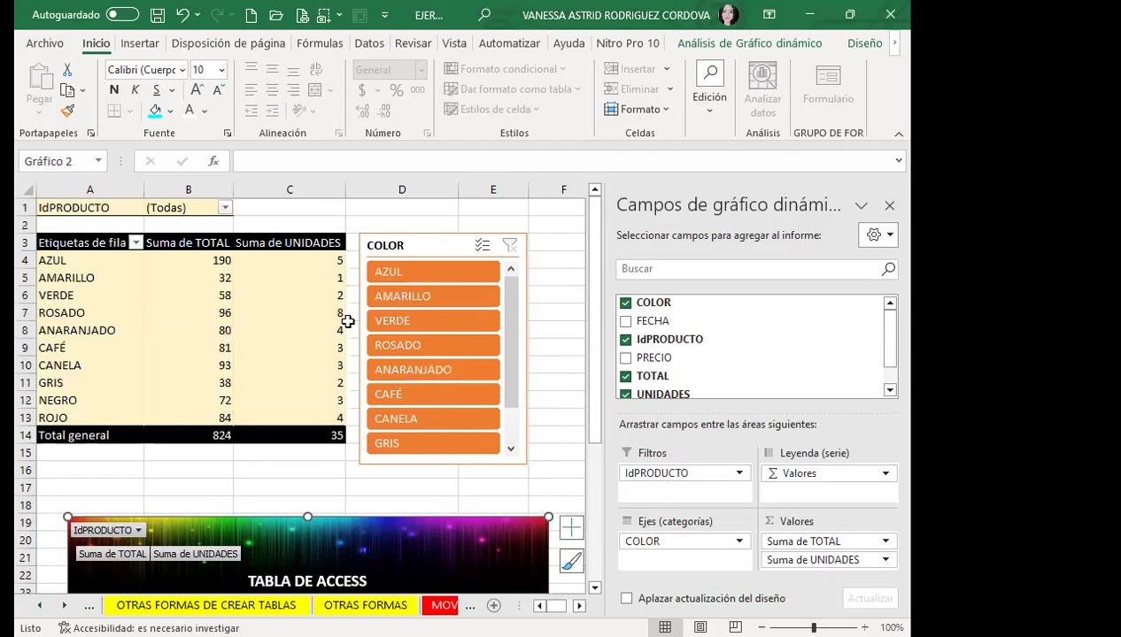
pyautogui.click(664, 356)
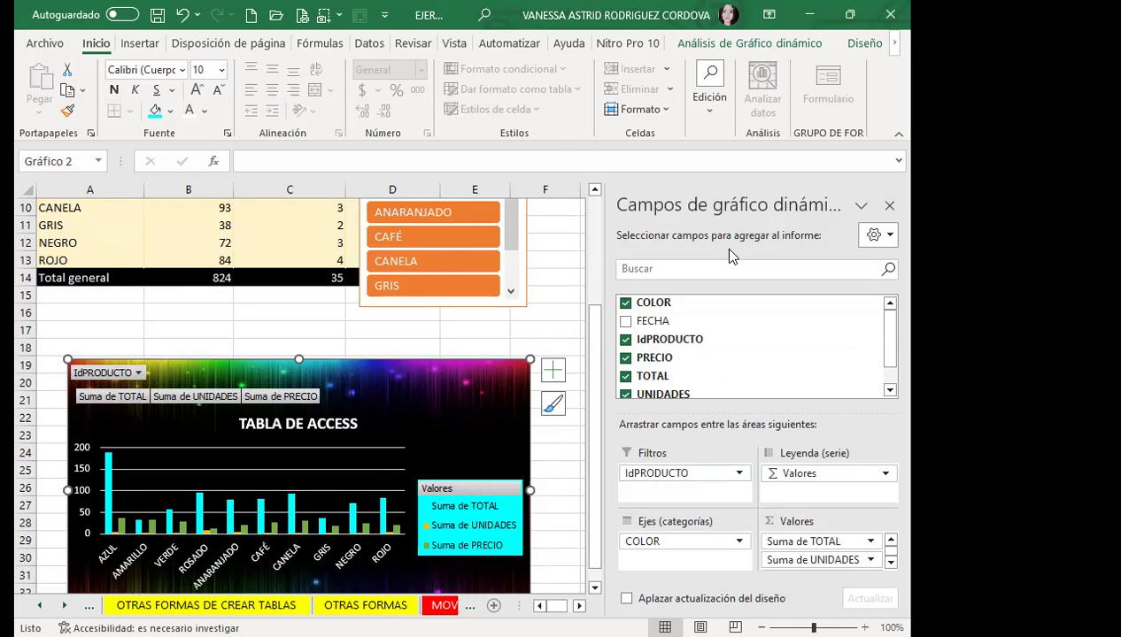
pyautogui.click(889, 208)
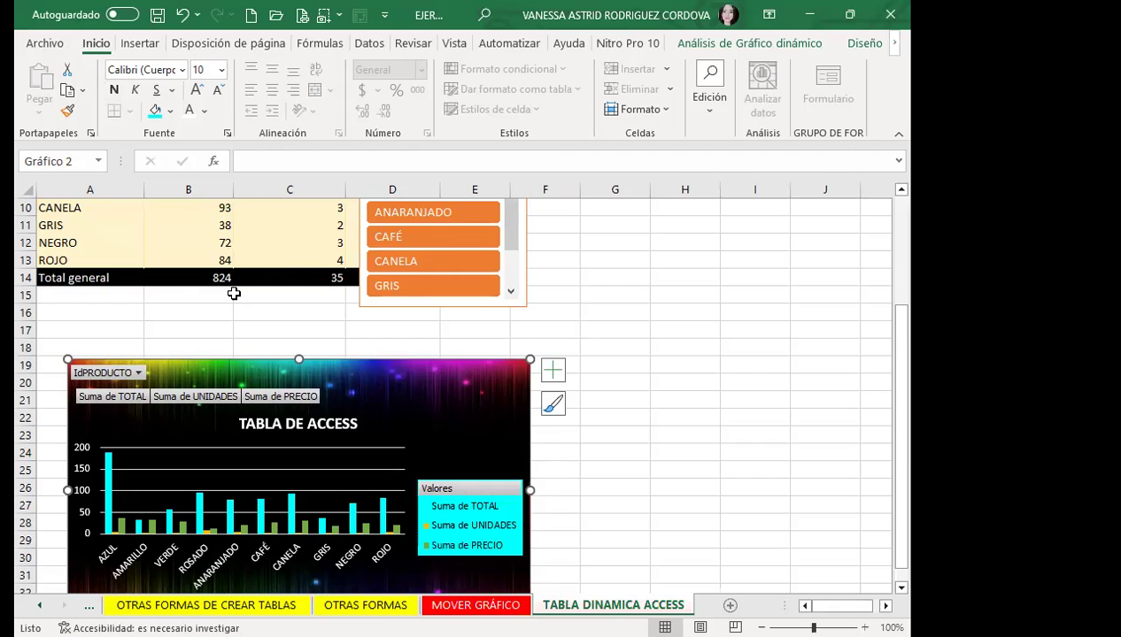
# - Filter the pivot table and chart to CAFÉ with the COLOR slicer, and clear the filter
pyautogui.scroll(3, 258, 314)
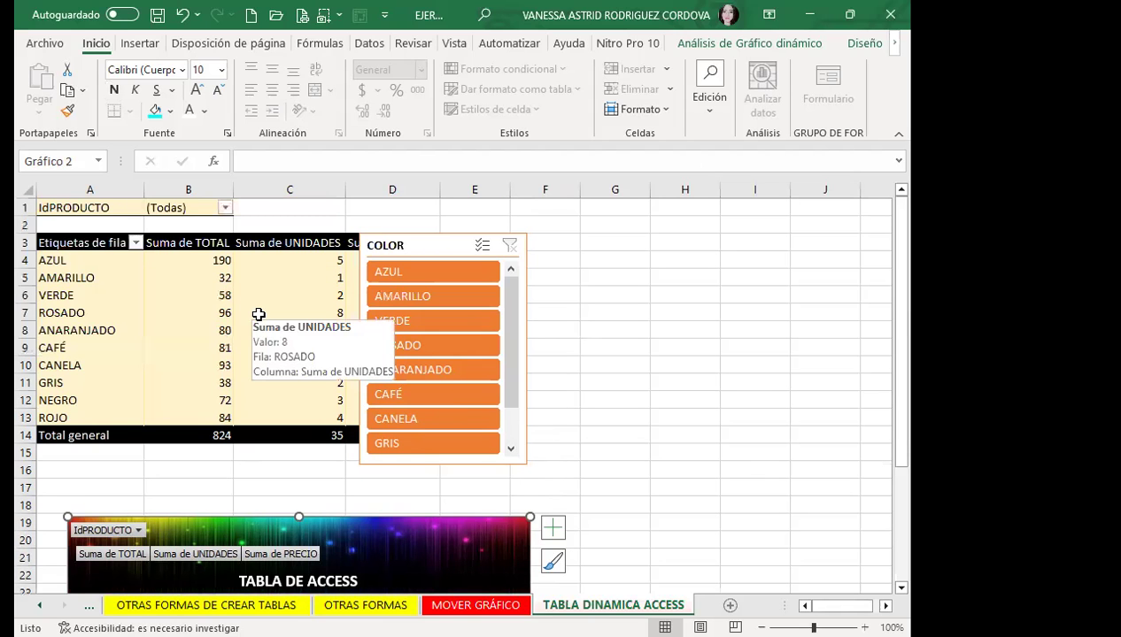
pyautogui.scroll(-2, 258, 314)
pyautogui.click(439, 297)
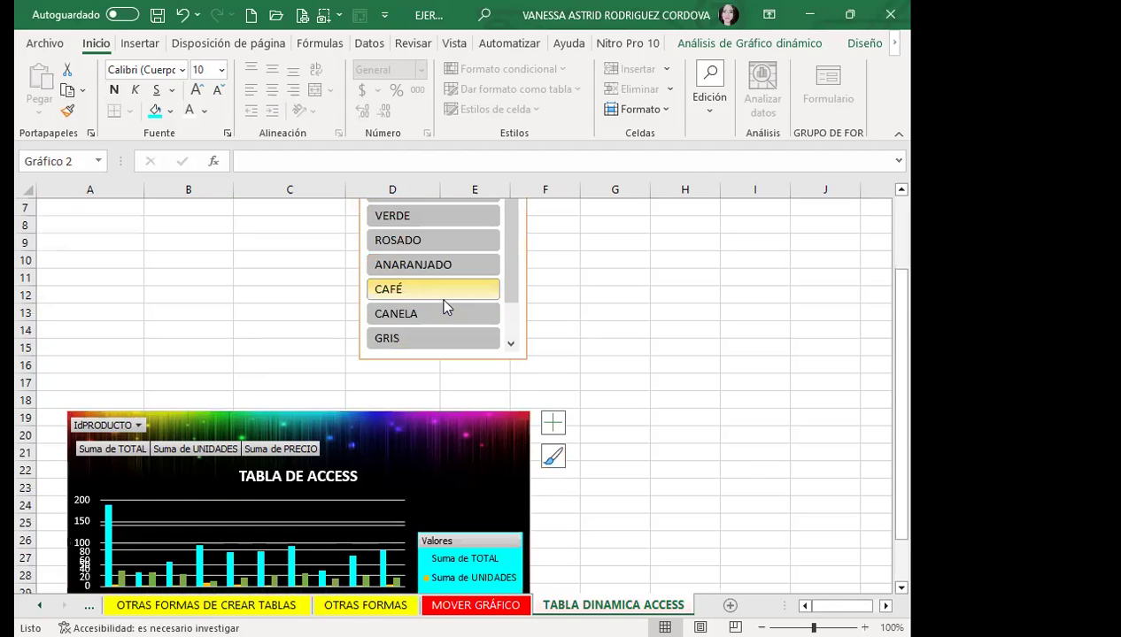
pyautogui.scroll(2, 435, 280)
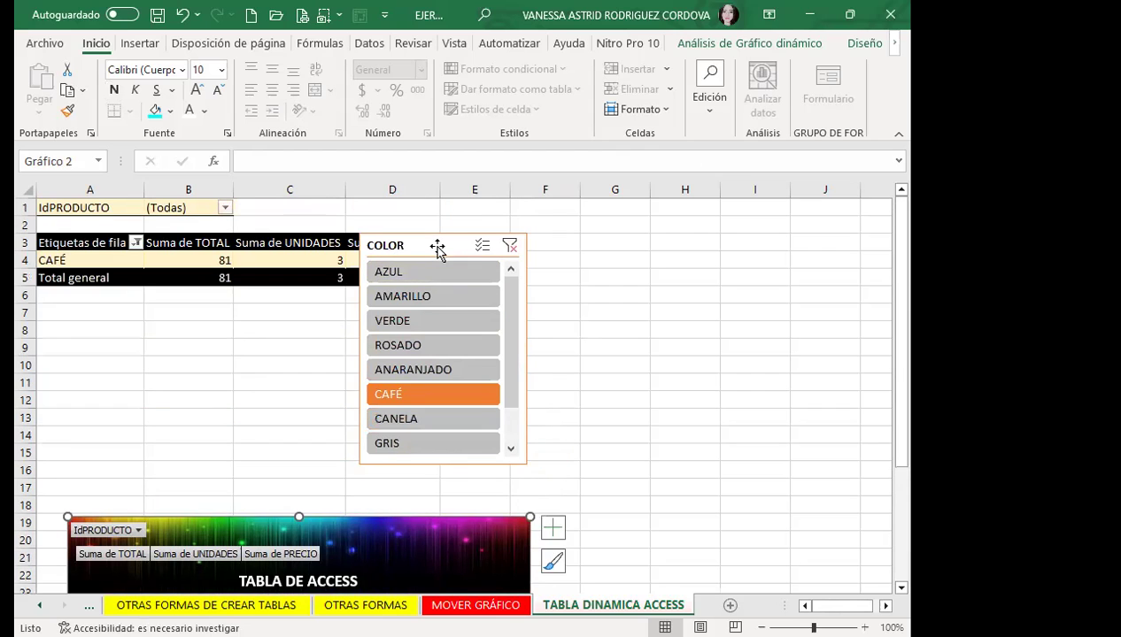
pyautogui.click(510, 247)
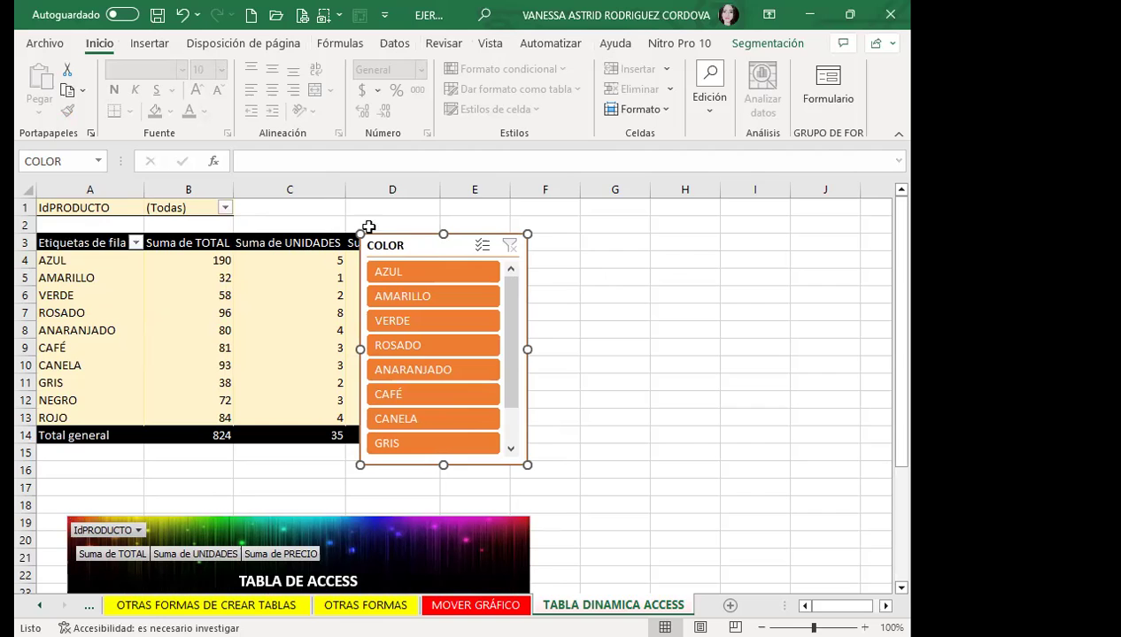
# - Move the COLOR slicer beside the Suma de PRECIO column, starting in column E, so it no longer covers the pivot table
pyautogui.moveTo(420, 250); pyautogui.dragTo(526, 232)
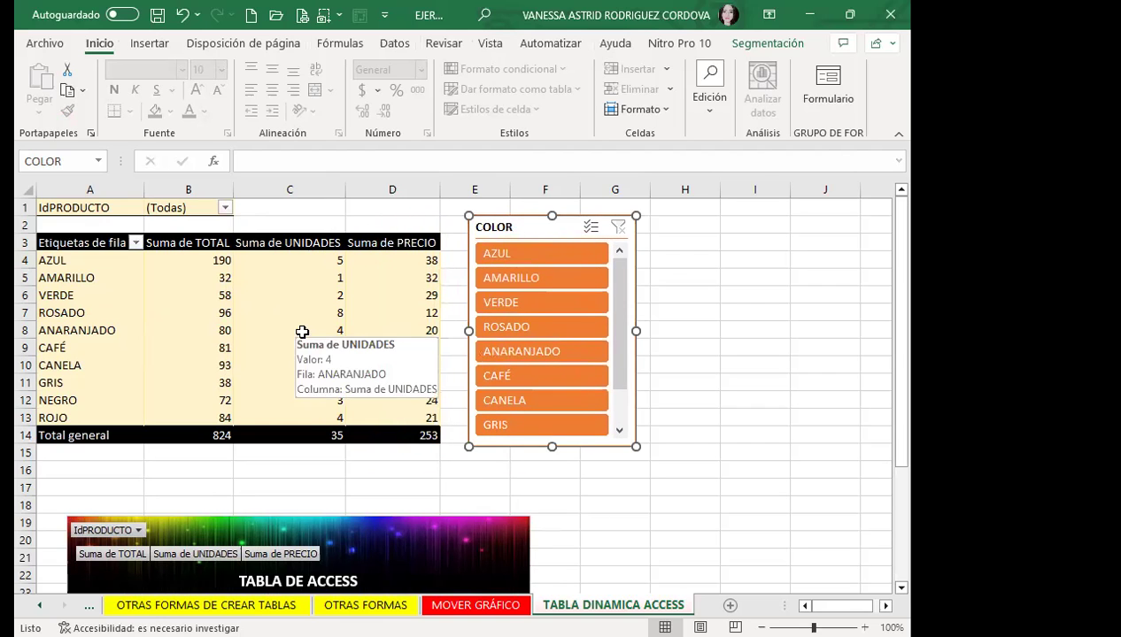
pyautogui.click(544, 506)
pyautogui.scroll(-3, 443, 458)
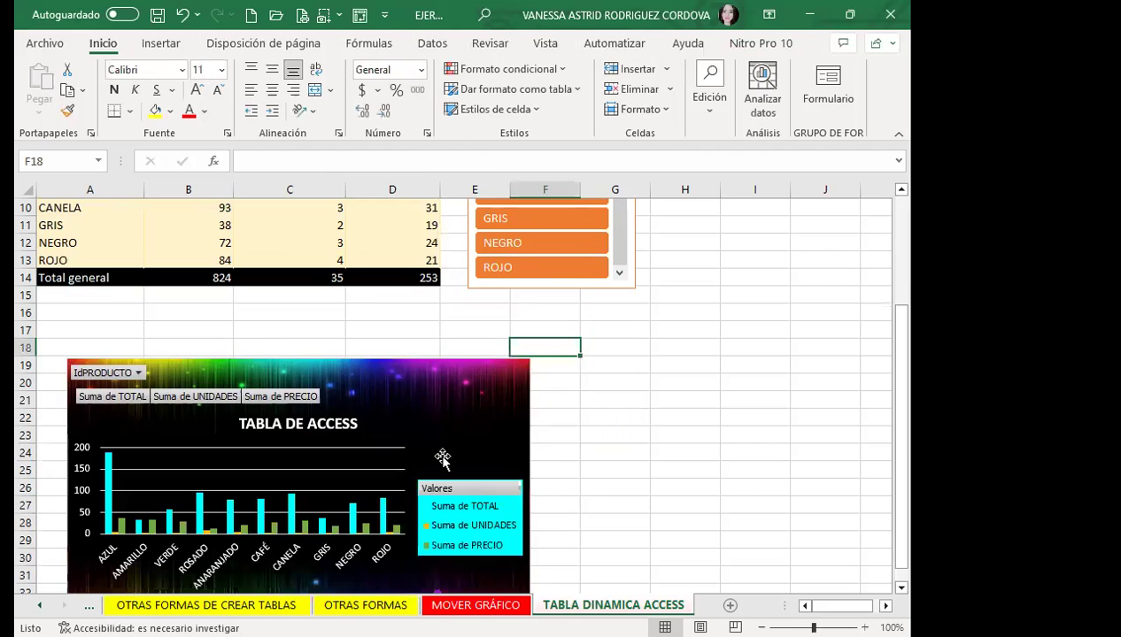